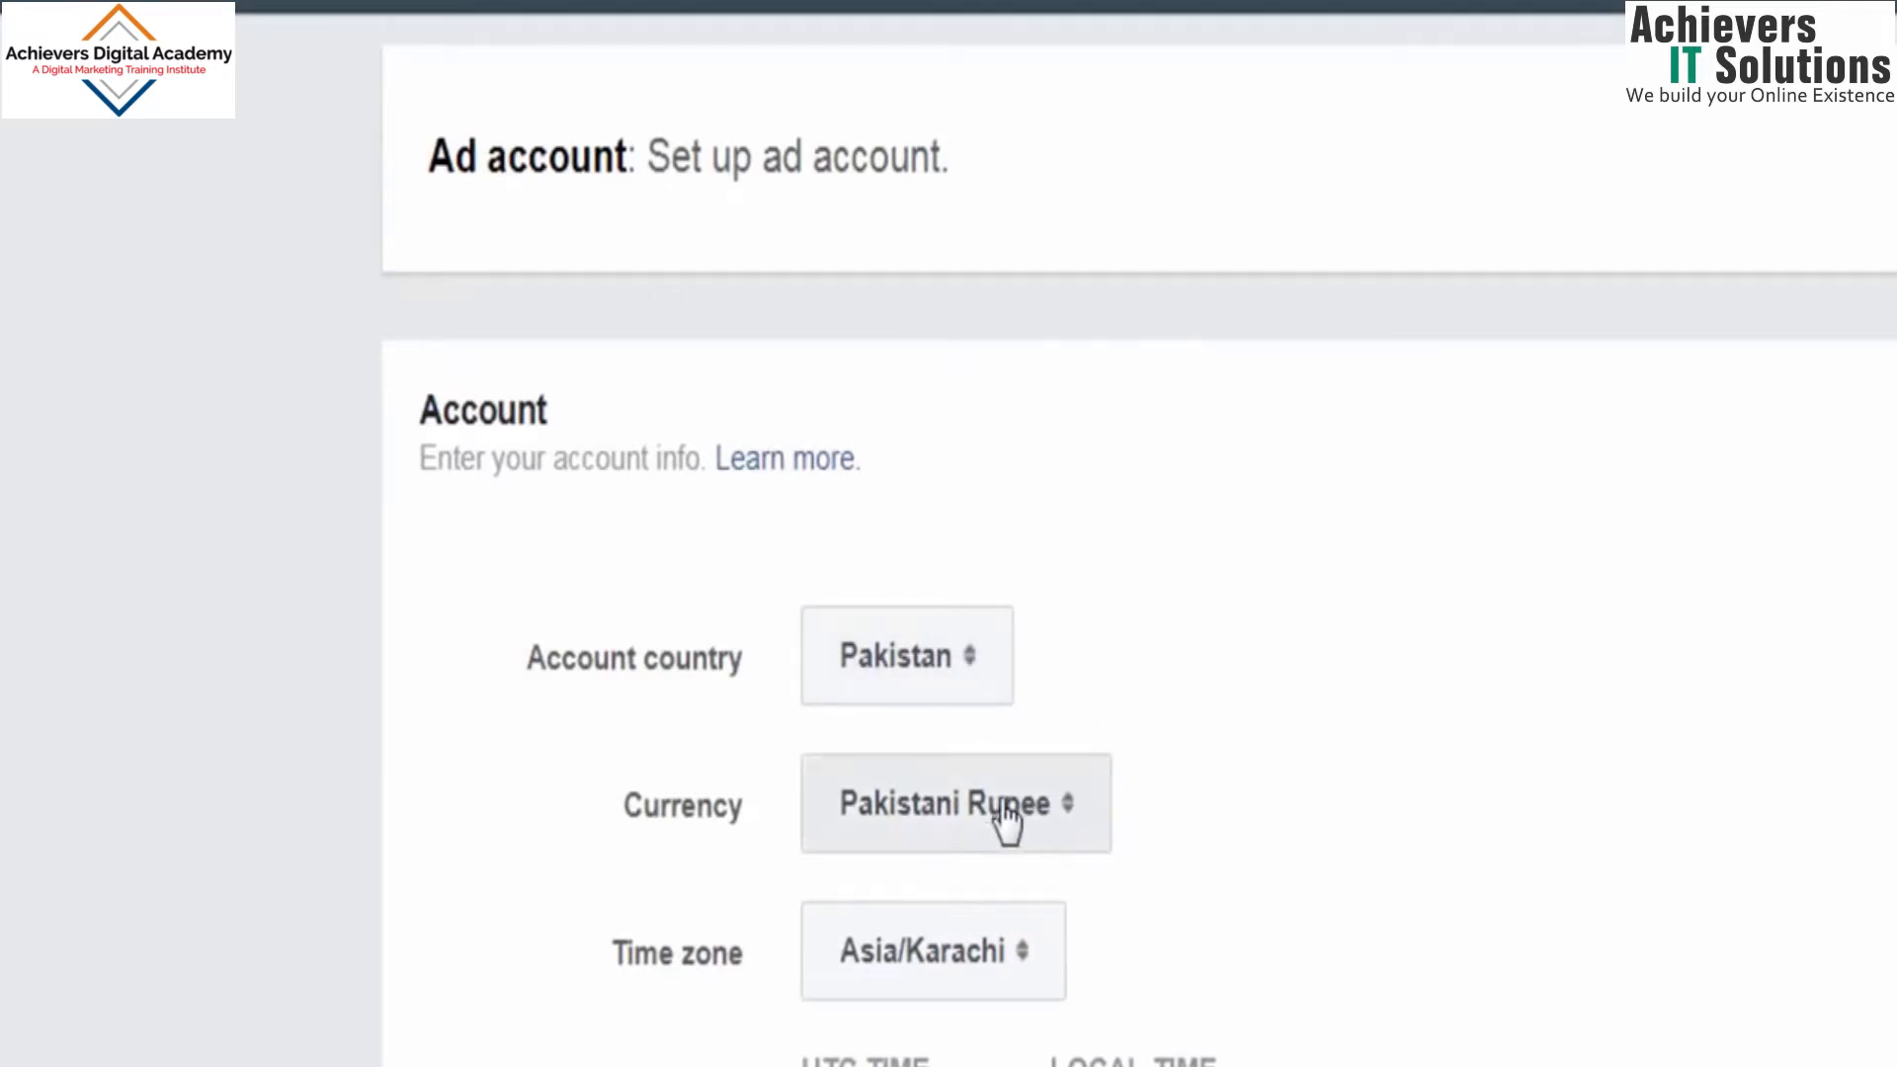
# Step: Review the ad account's currency choices, keep Pakistani Rupee, show the advanced options and continue with the ad account setup
pyautogui.click(1065, 827)
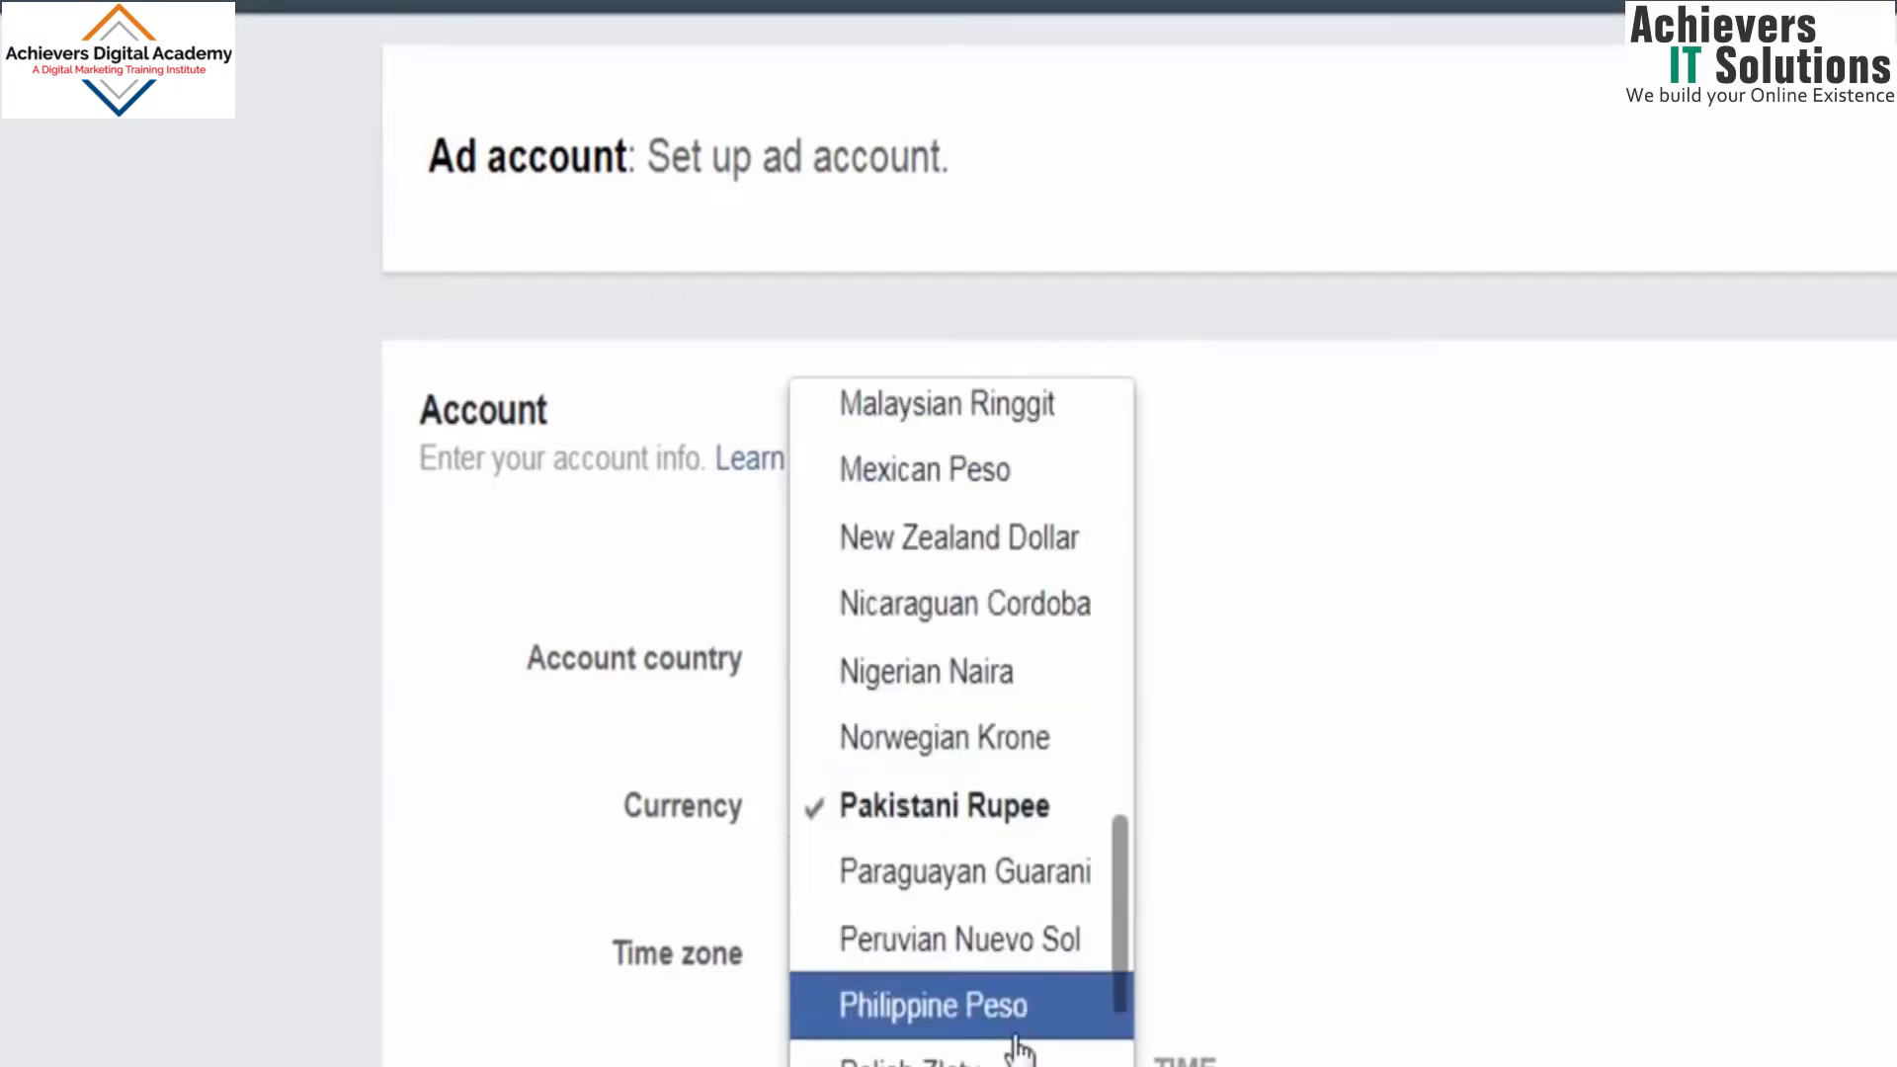
pyautogui.click(1272, 822)
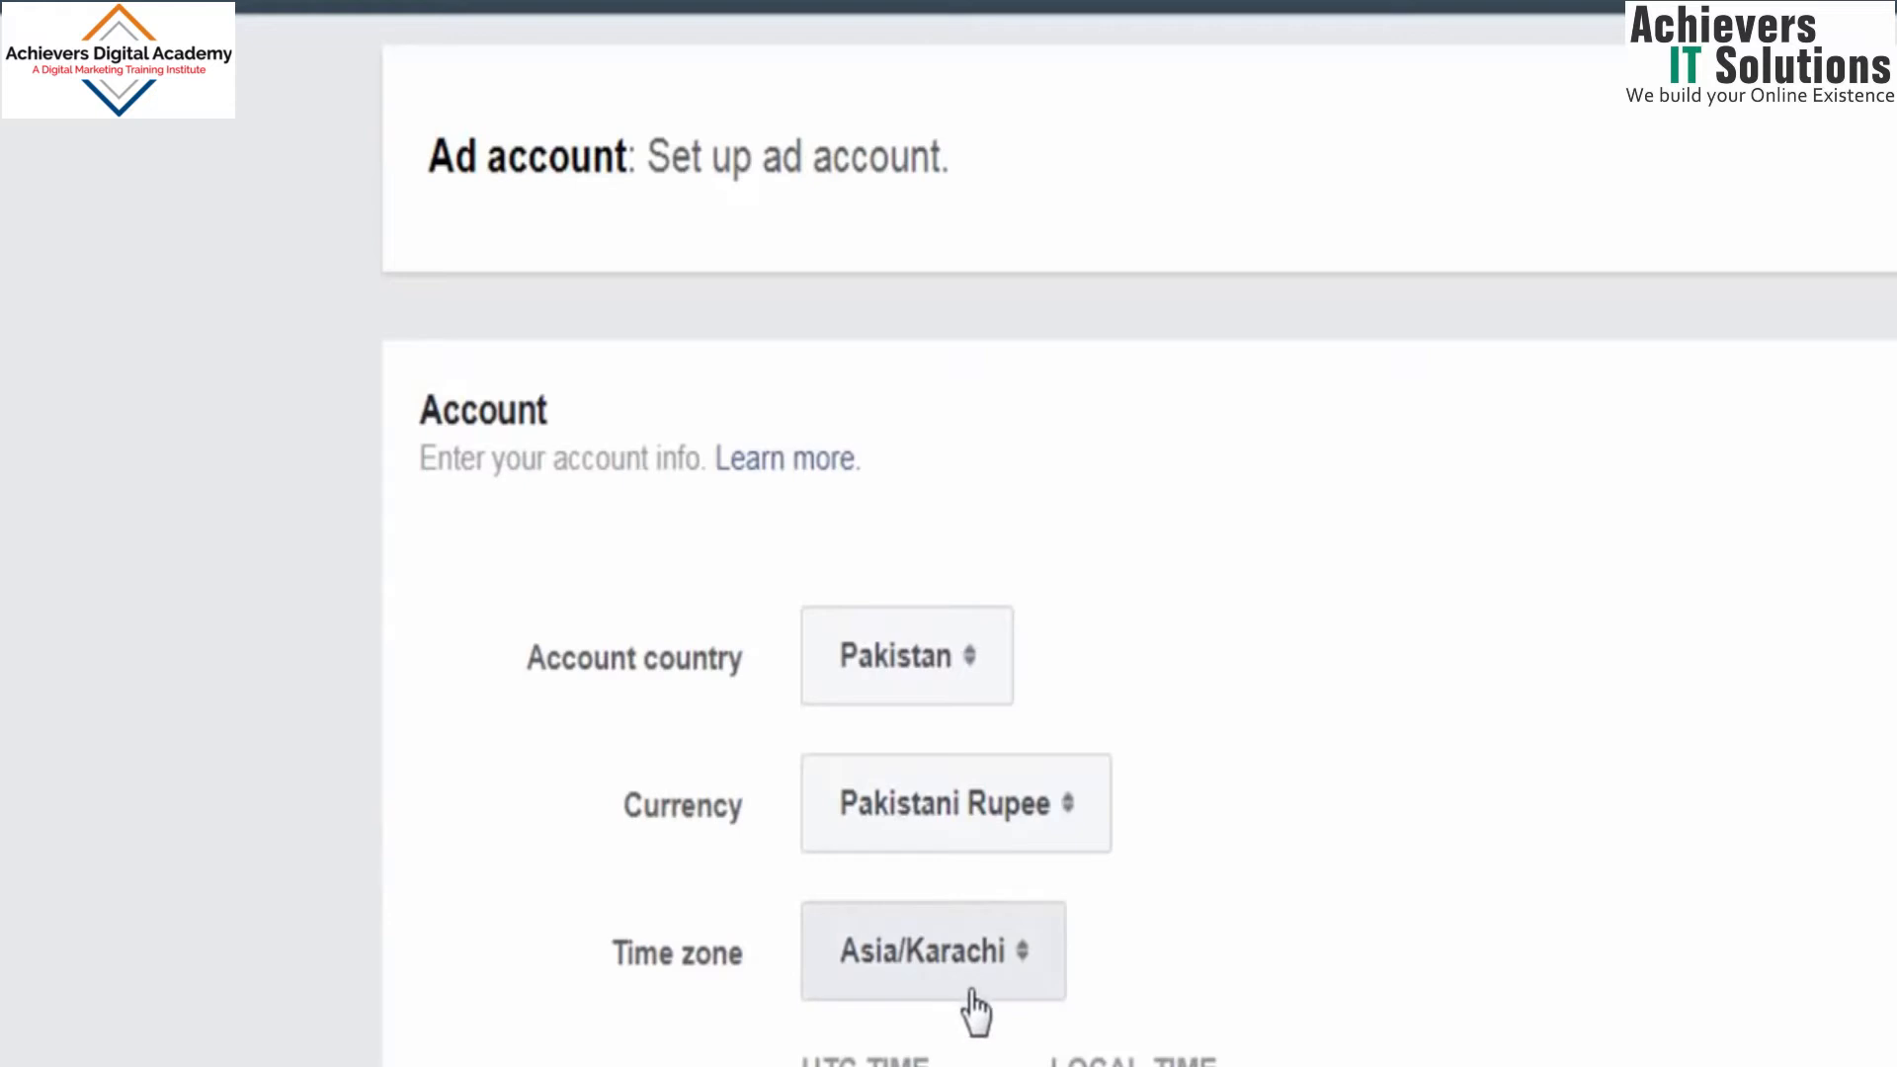
pyautogui.scroll(-2, 1136, 592)
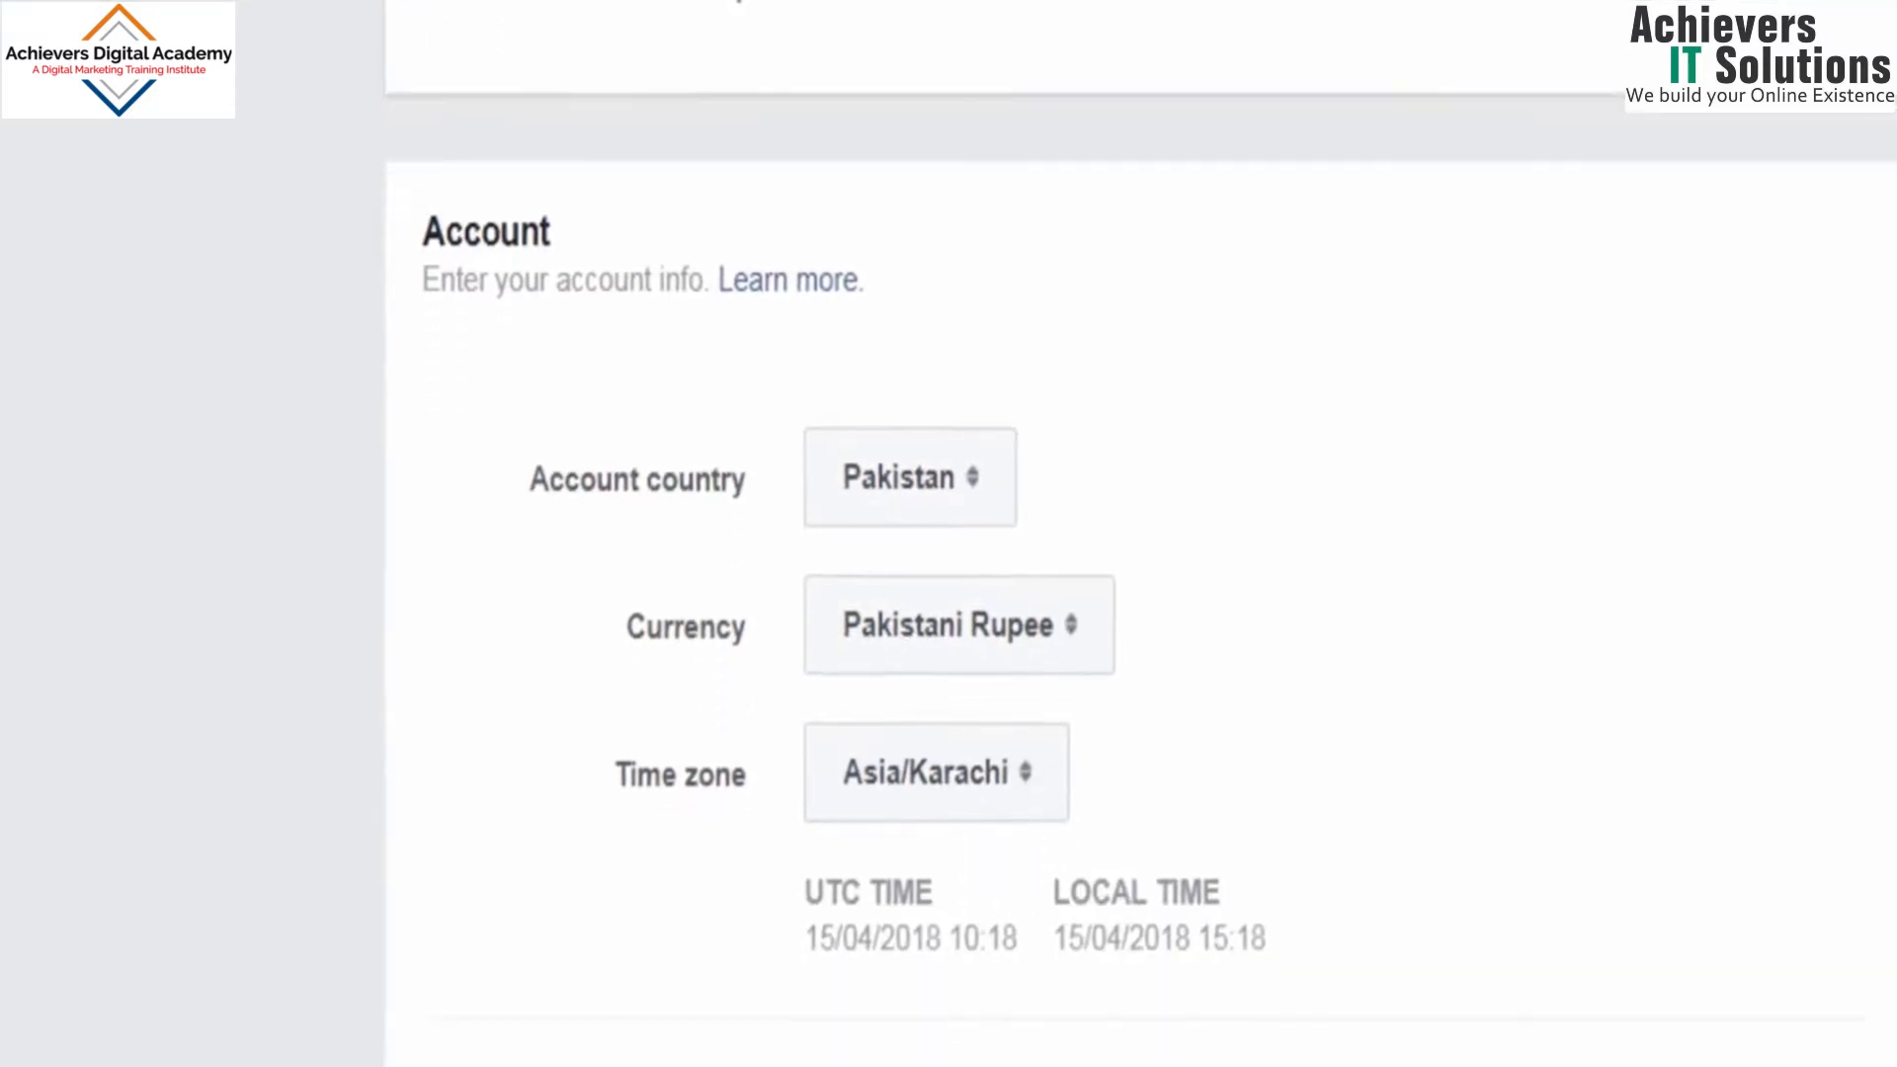
pyautogui.scroll(-3, 1558, 904)
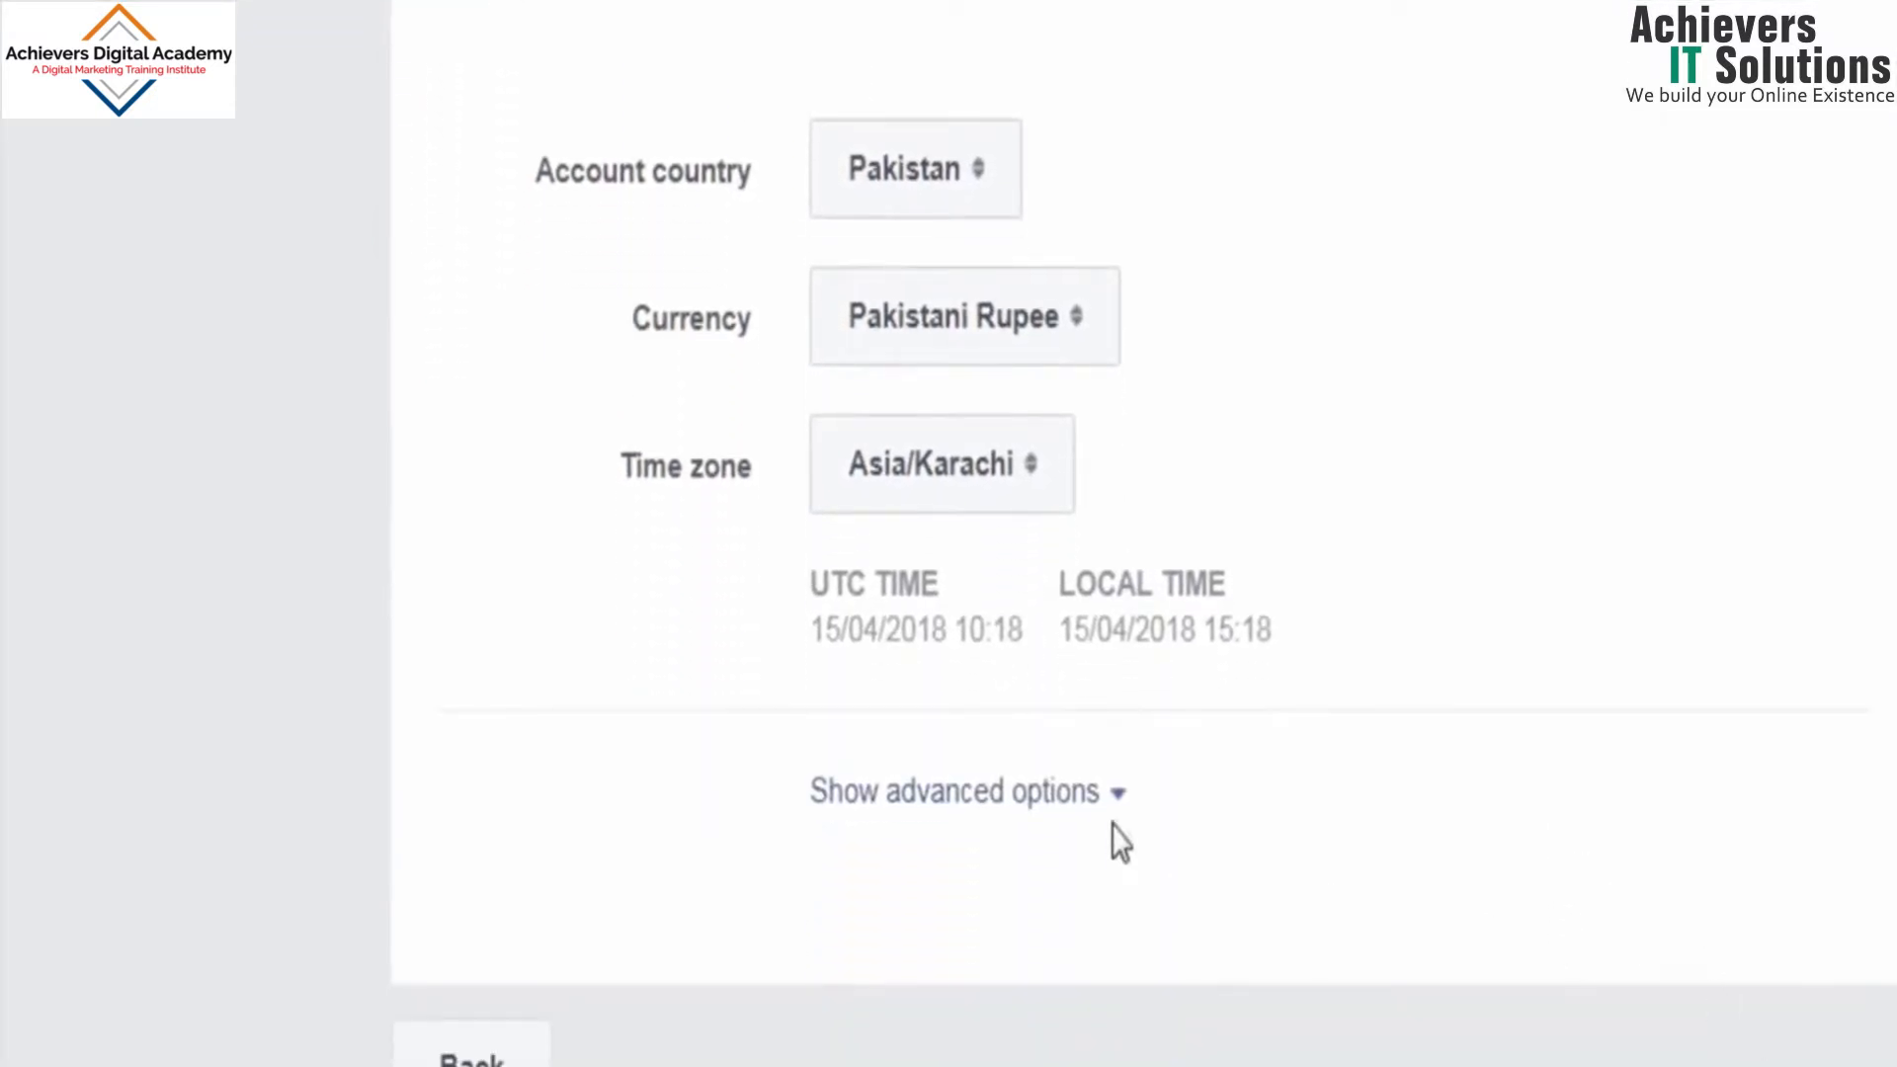
pyautogui.click(1121, 799)
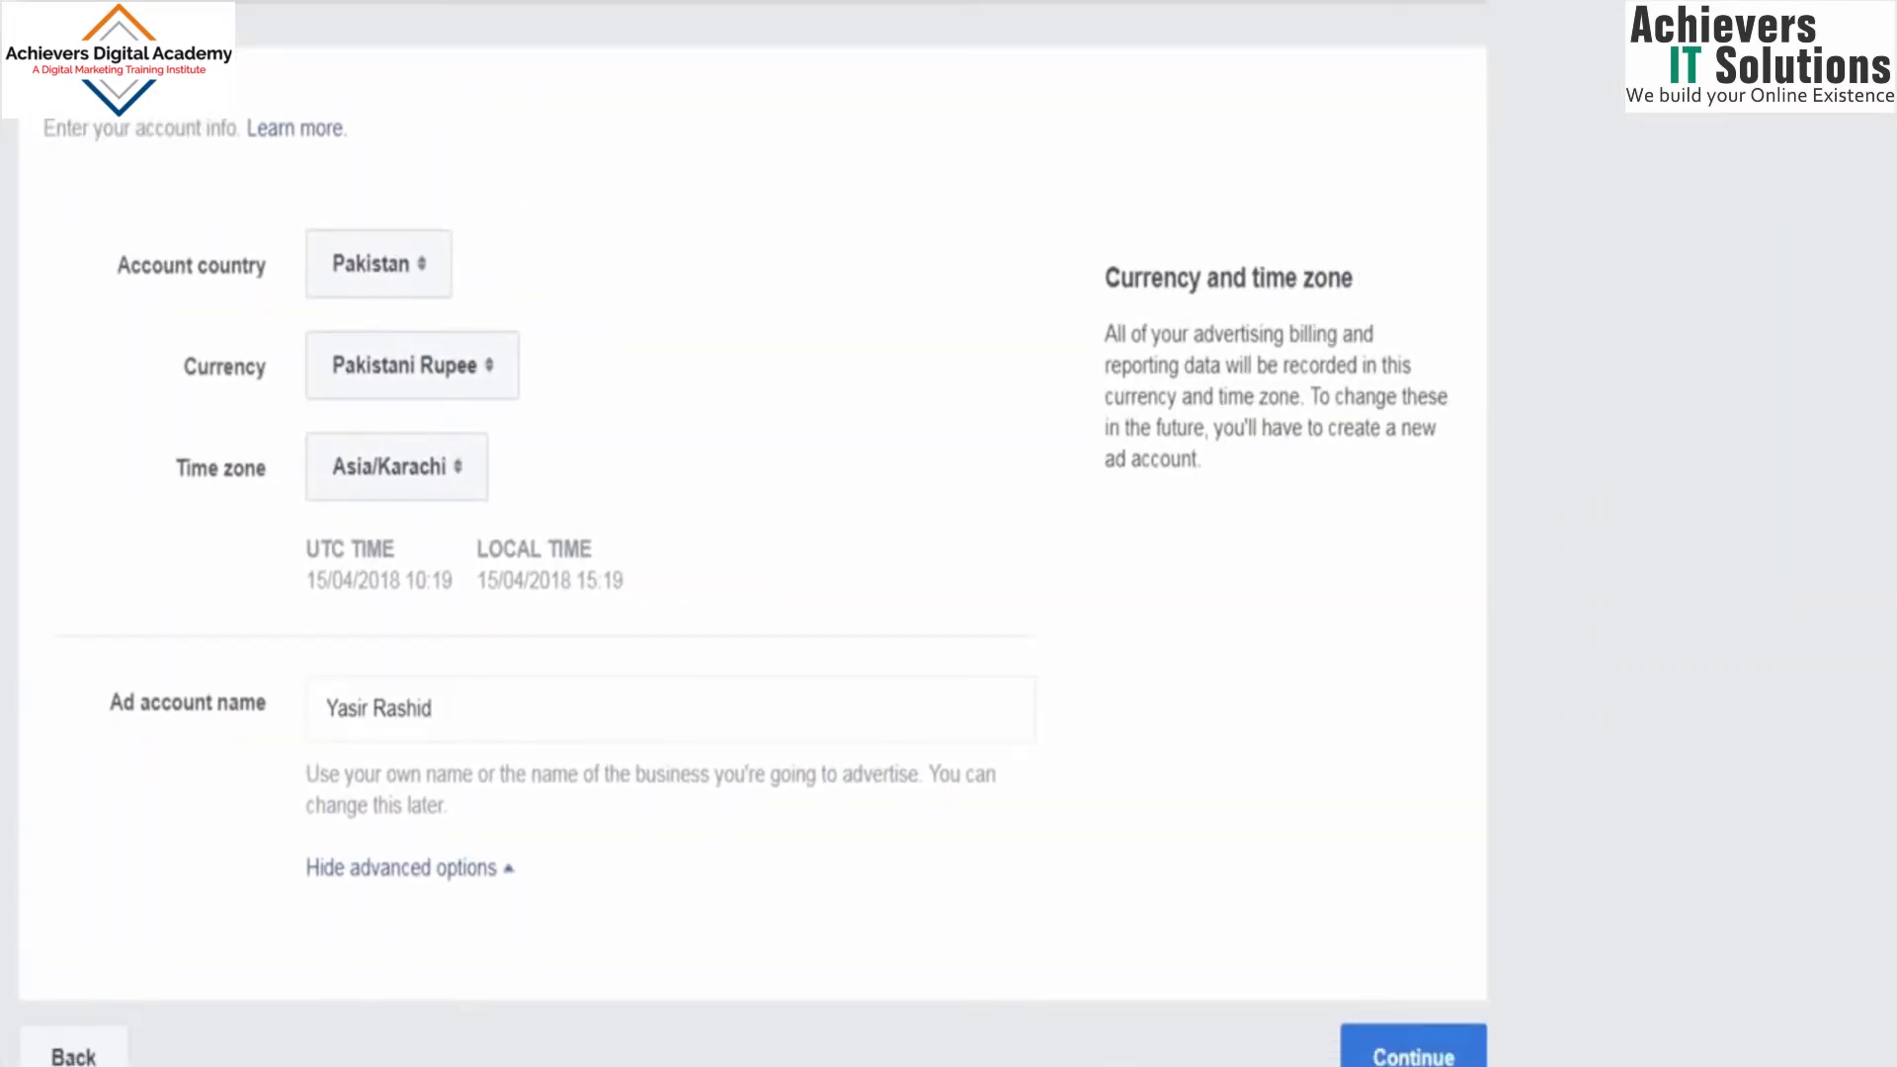
pyautogui.click(1413, 1055)
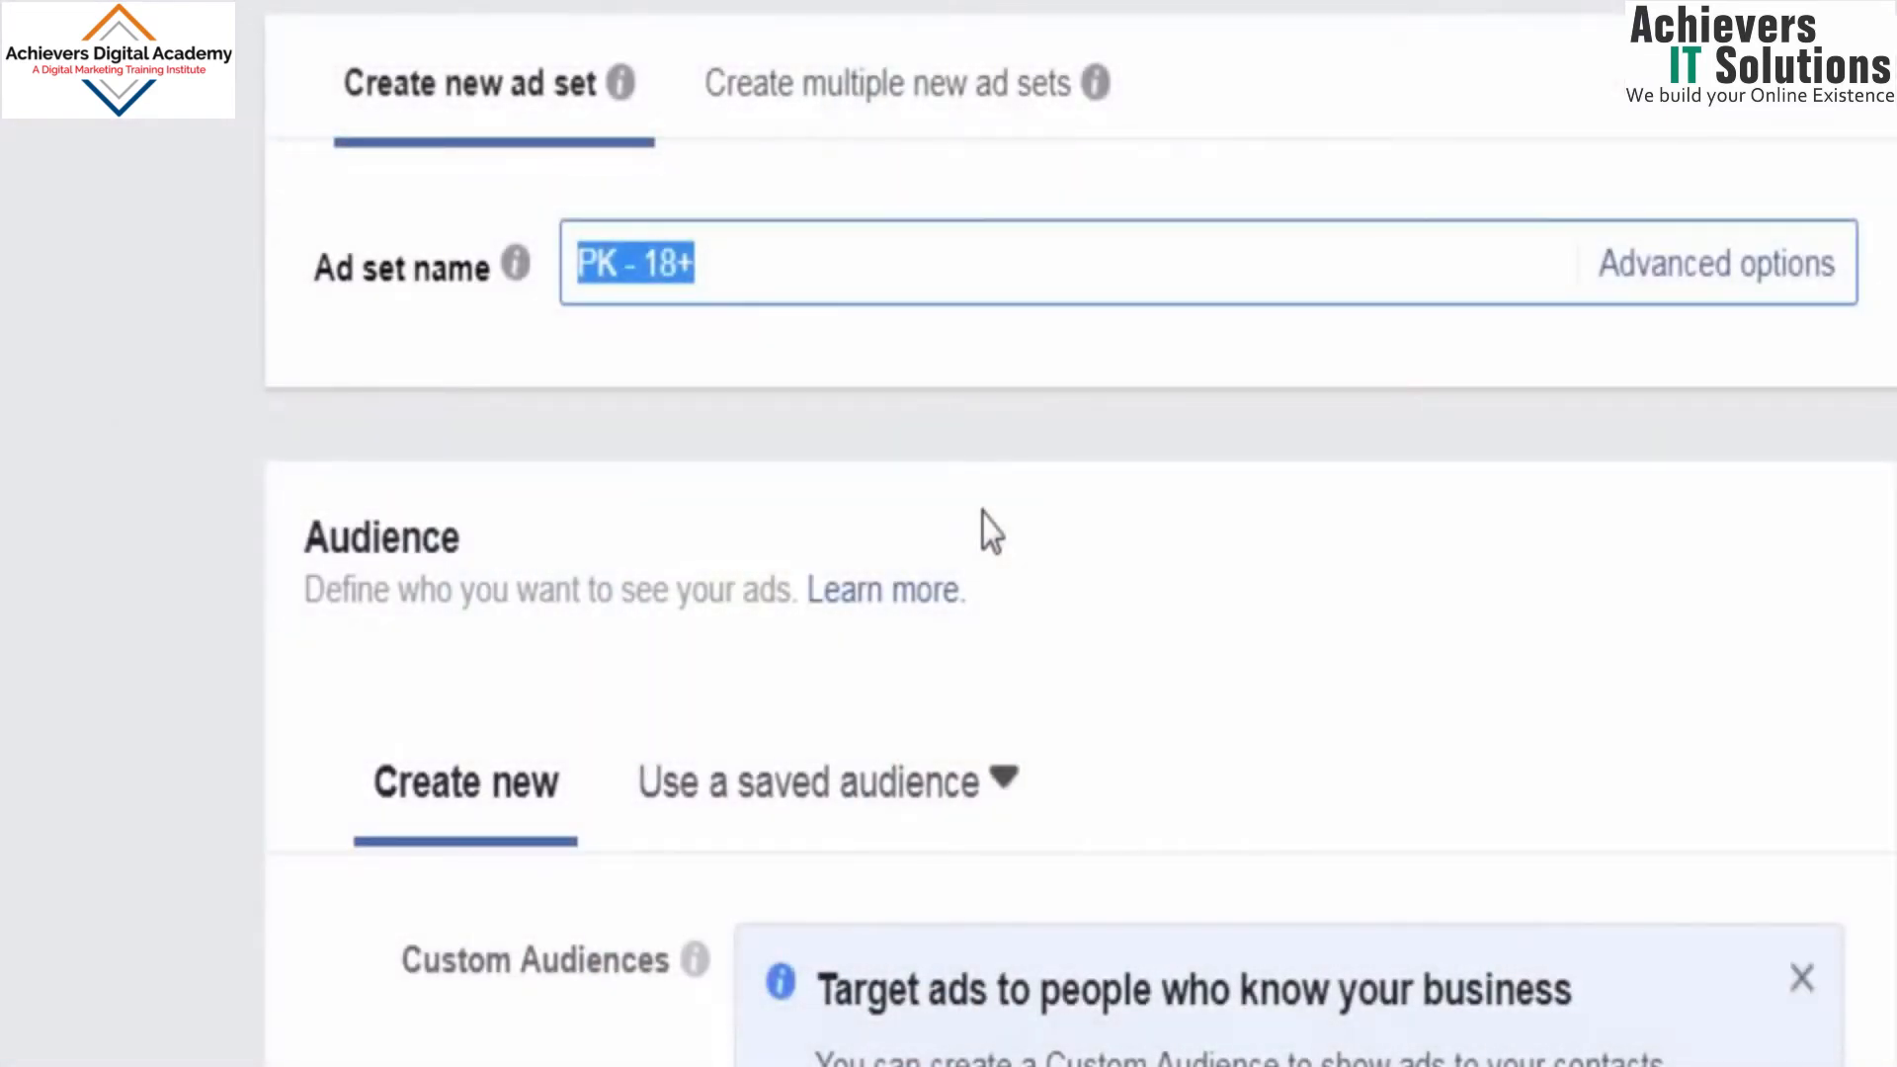
# Step: Name the ad set A and set its audience locations to Punjab and Sindh in Pakistan
pyautogui.write('A')
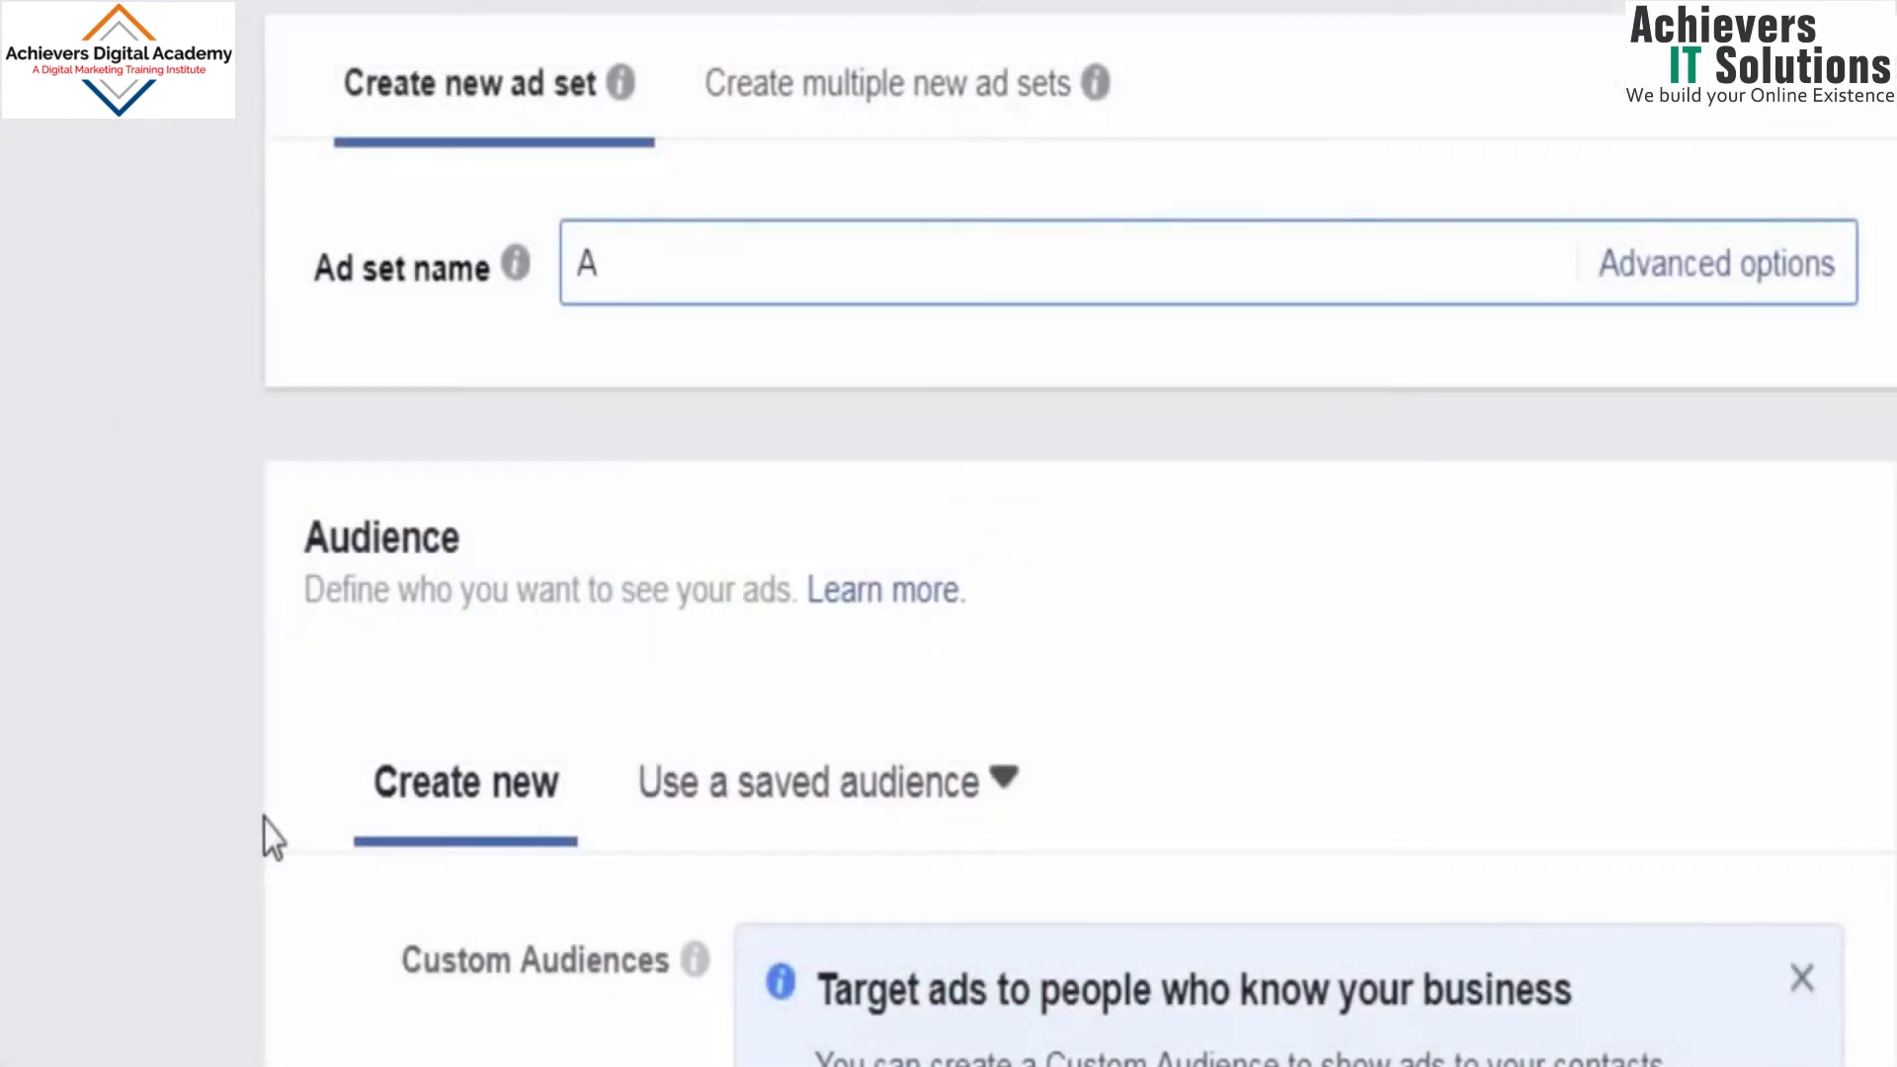
pyautogui.scroll(-4, 254, 805)
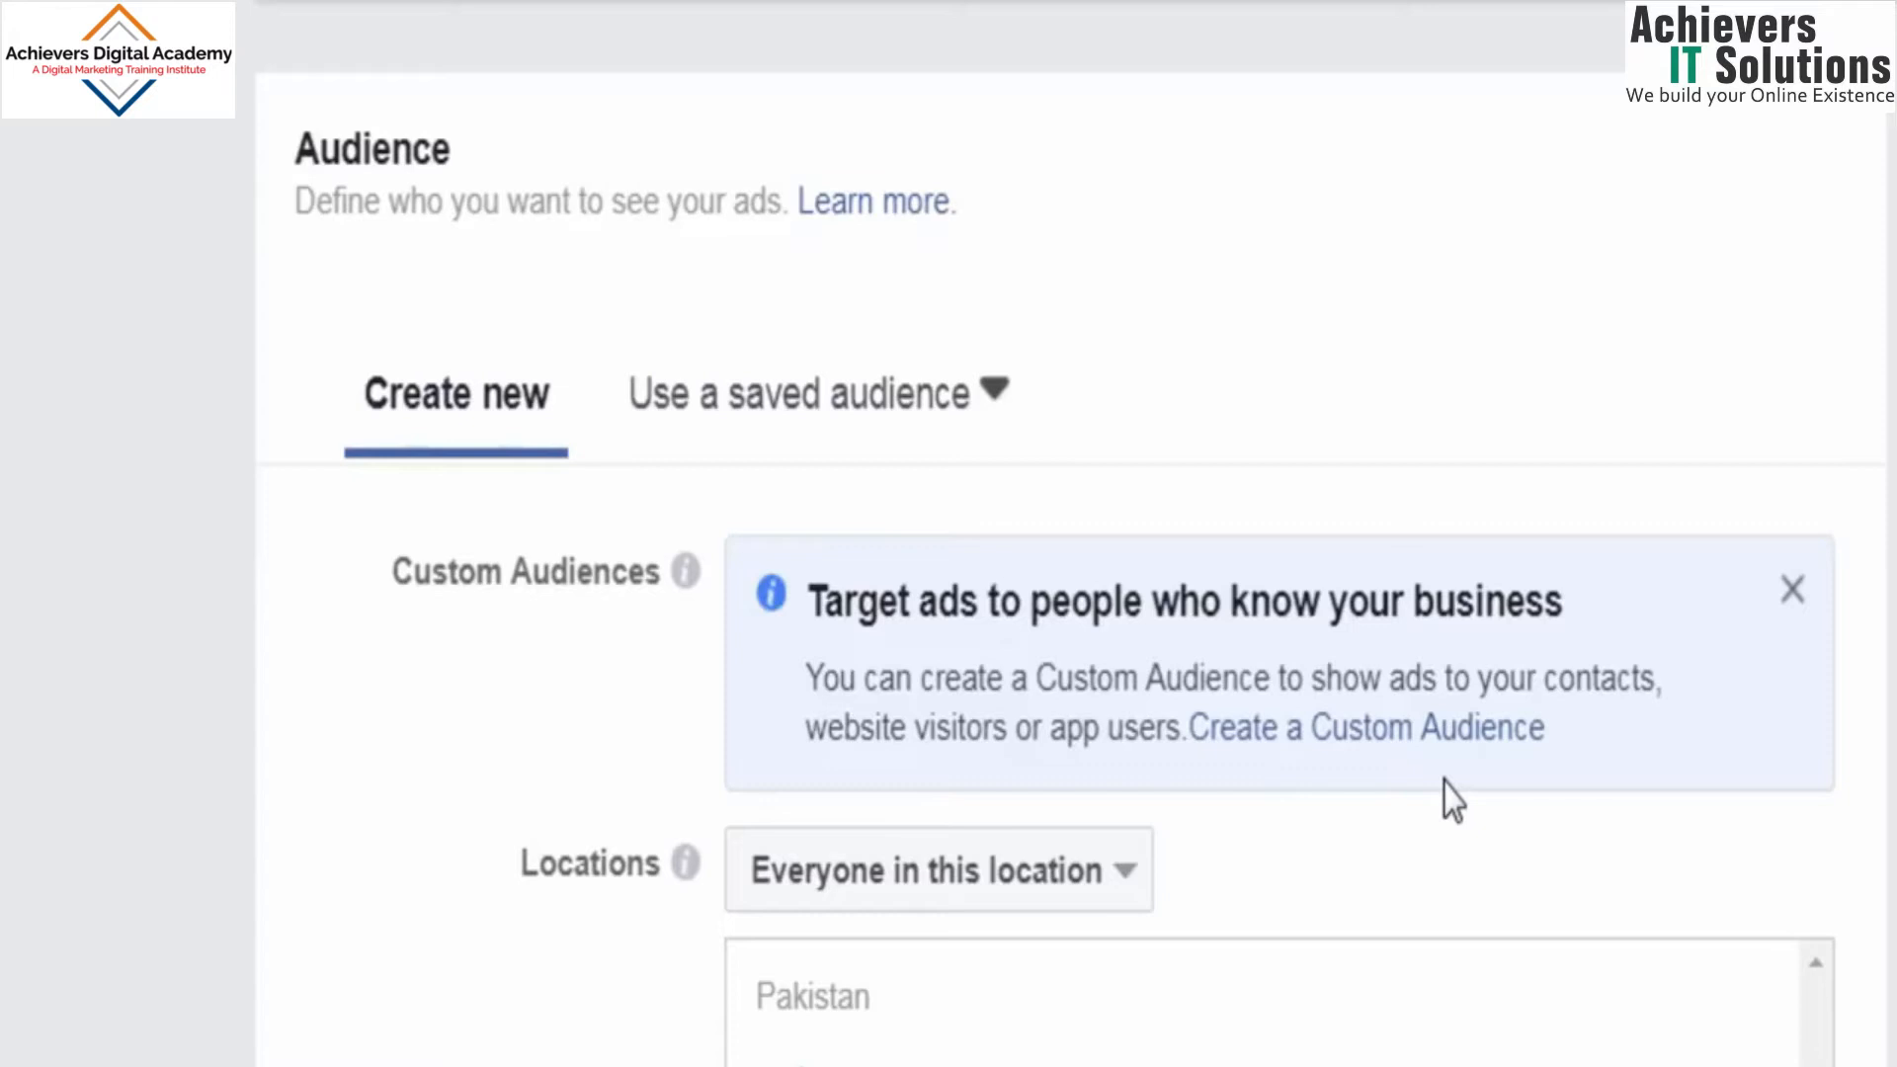
pyautogui.scroll(-5, 1383, 800)
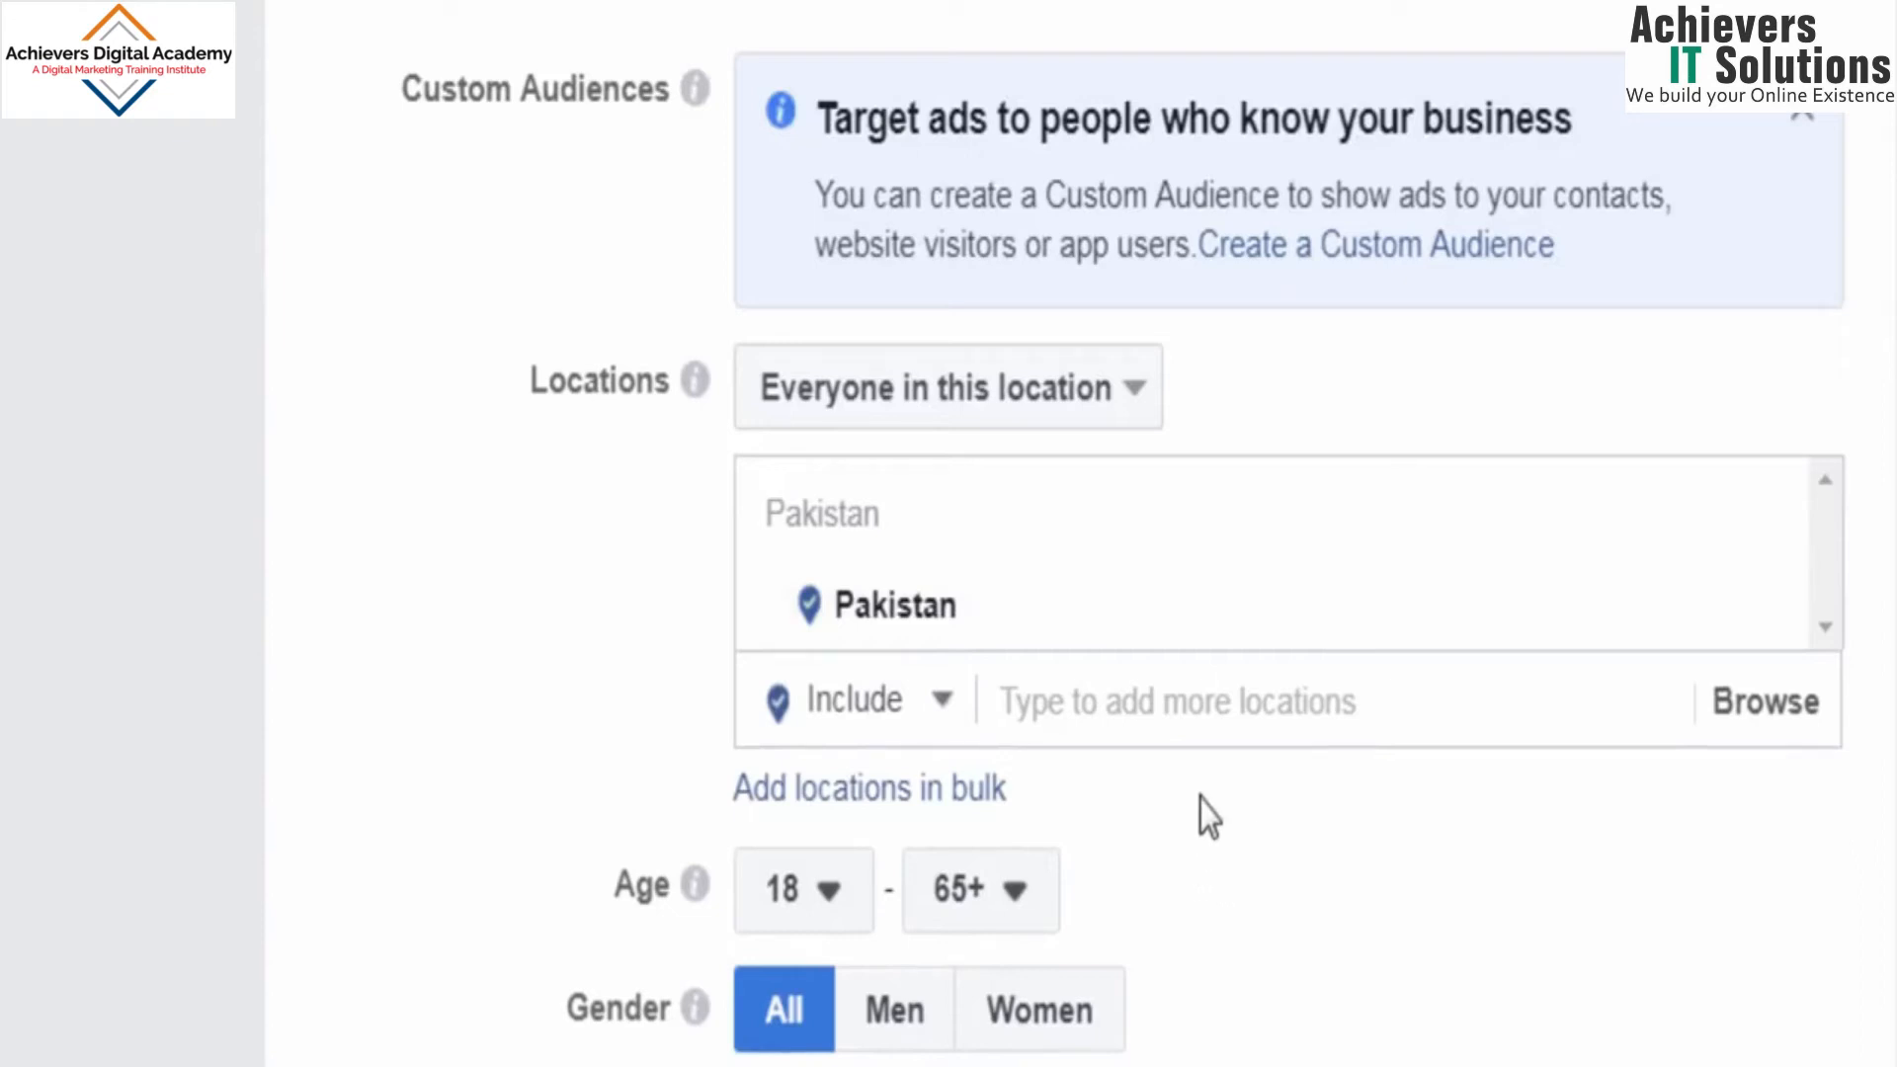
pyautogui.click(1240, 713)
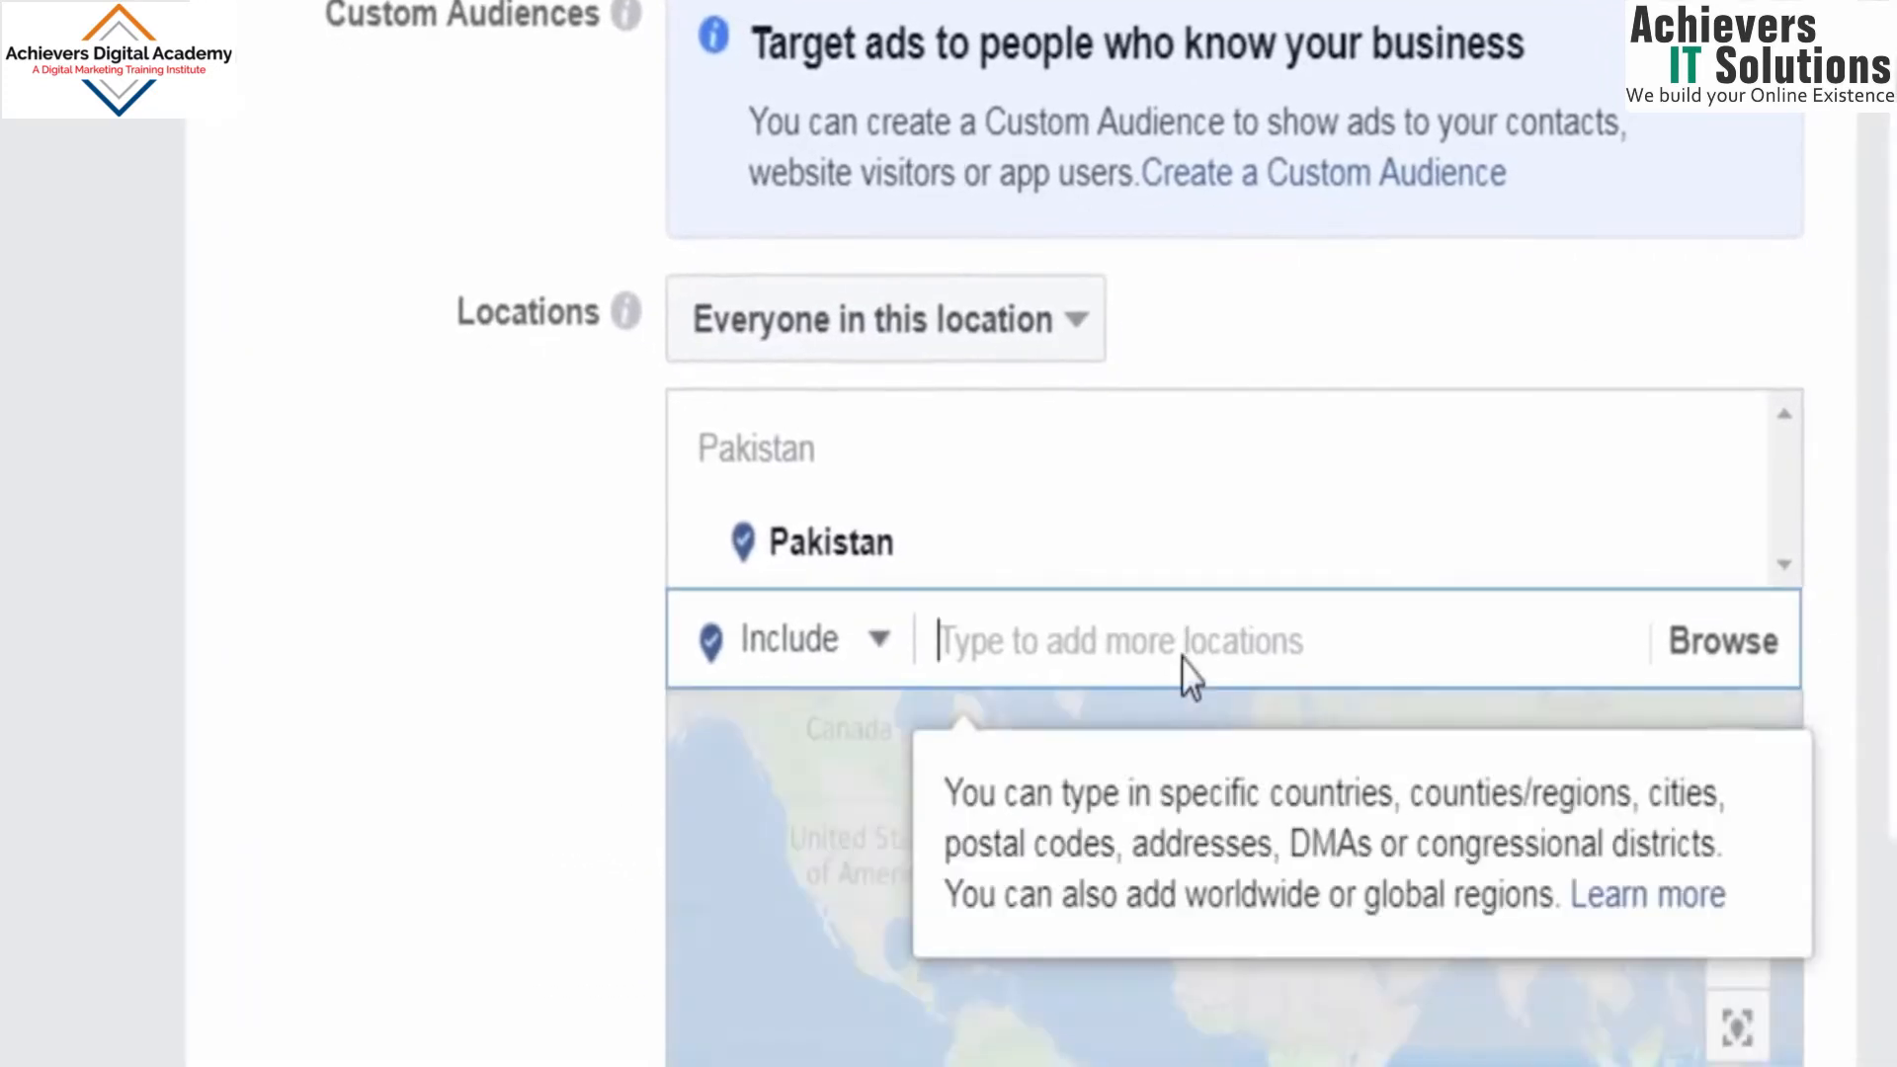
pyautogui.write('punjab')
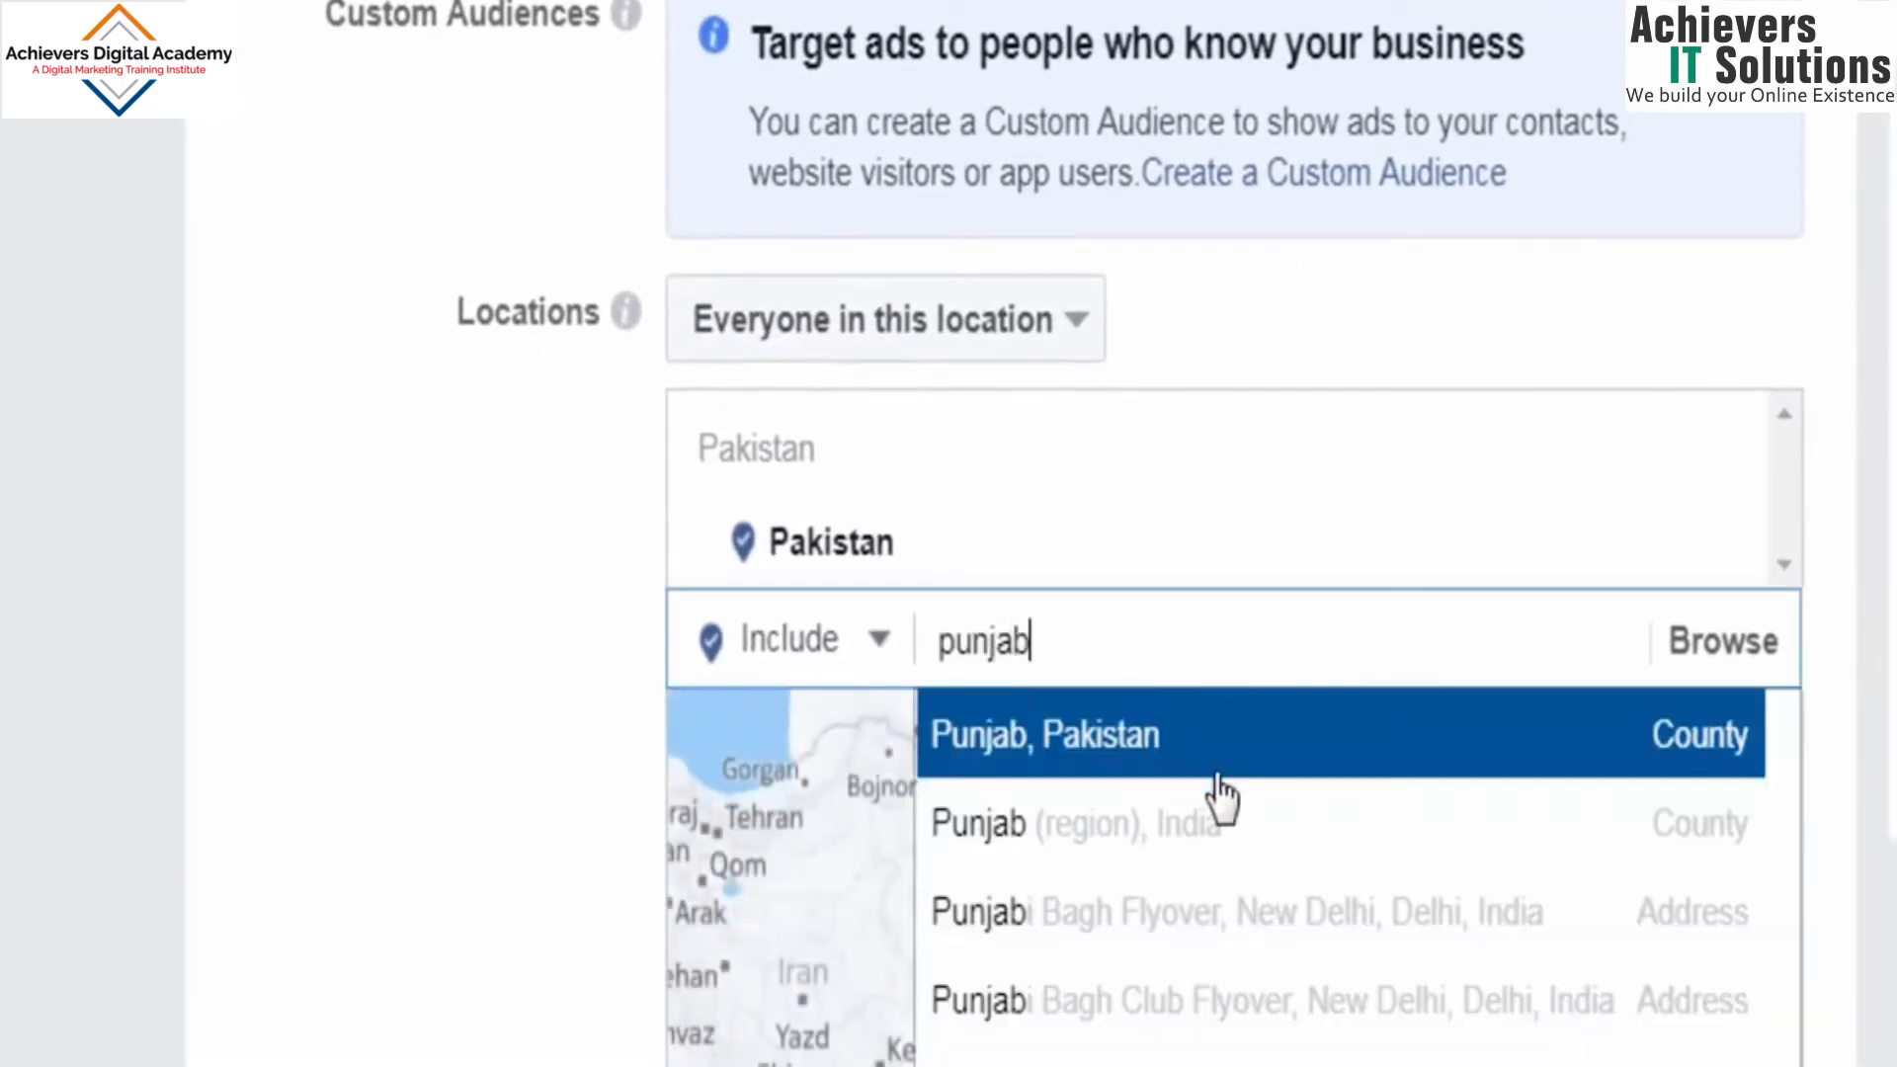
pyautogui.click(1247, 761)
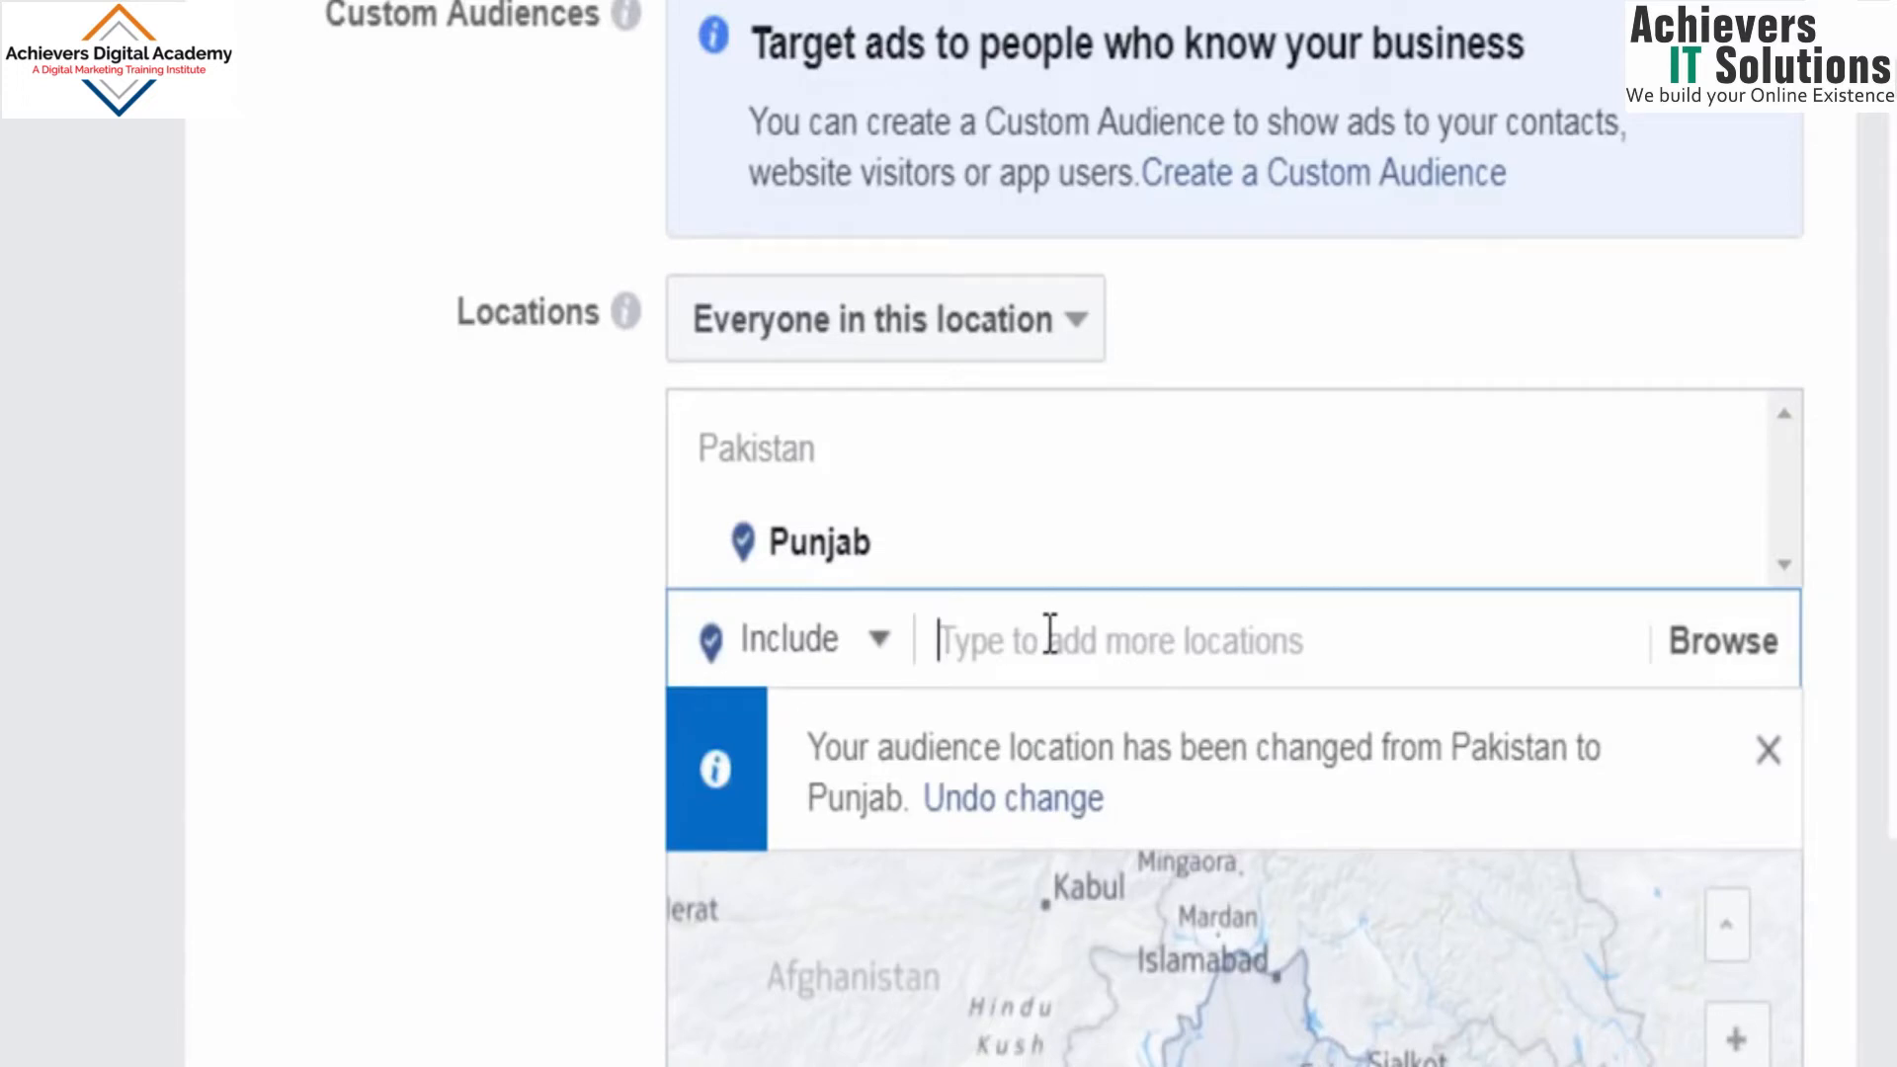
pyautogui.write('sindh')
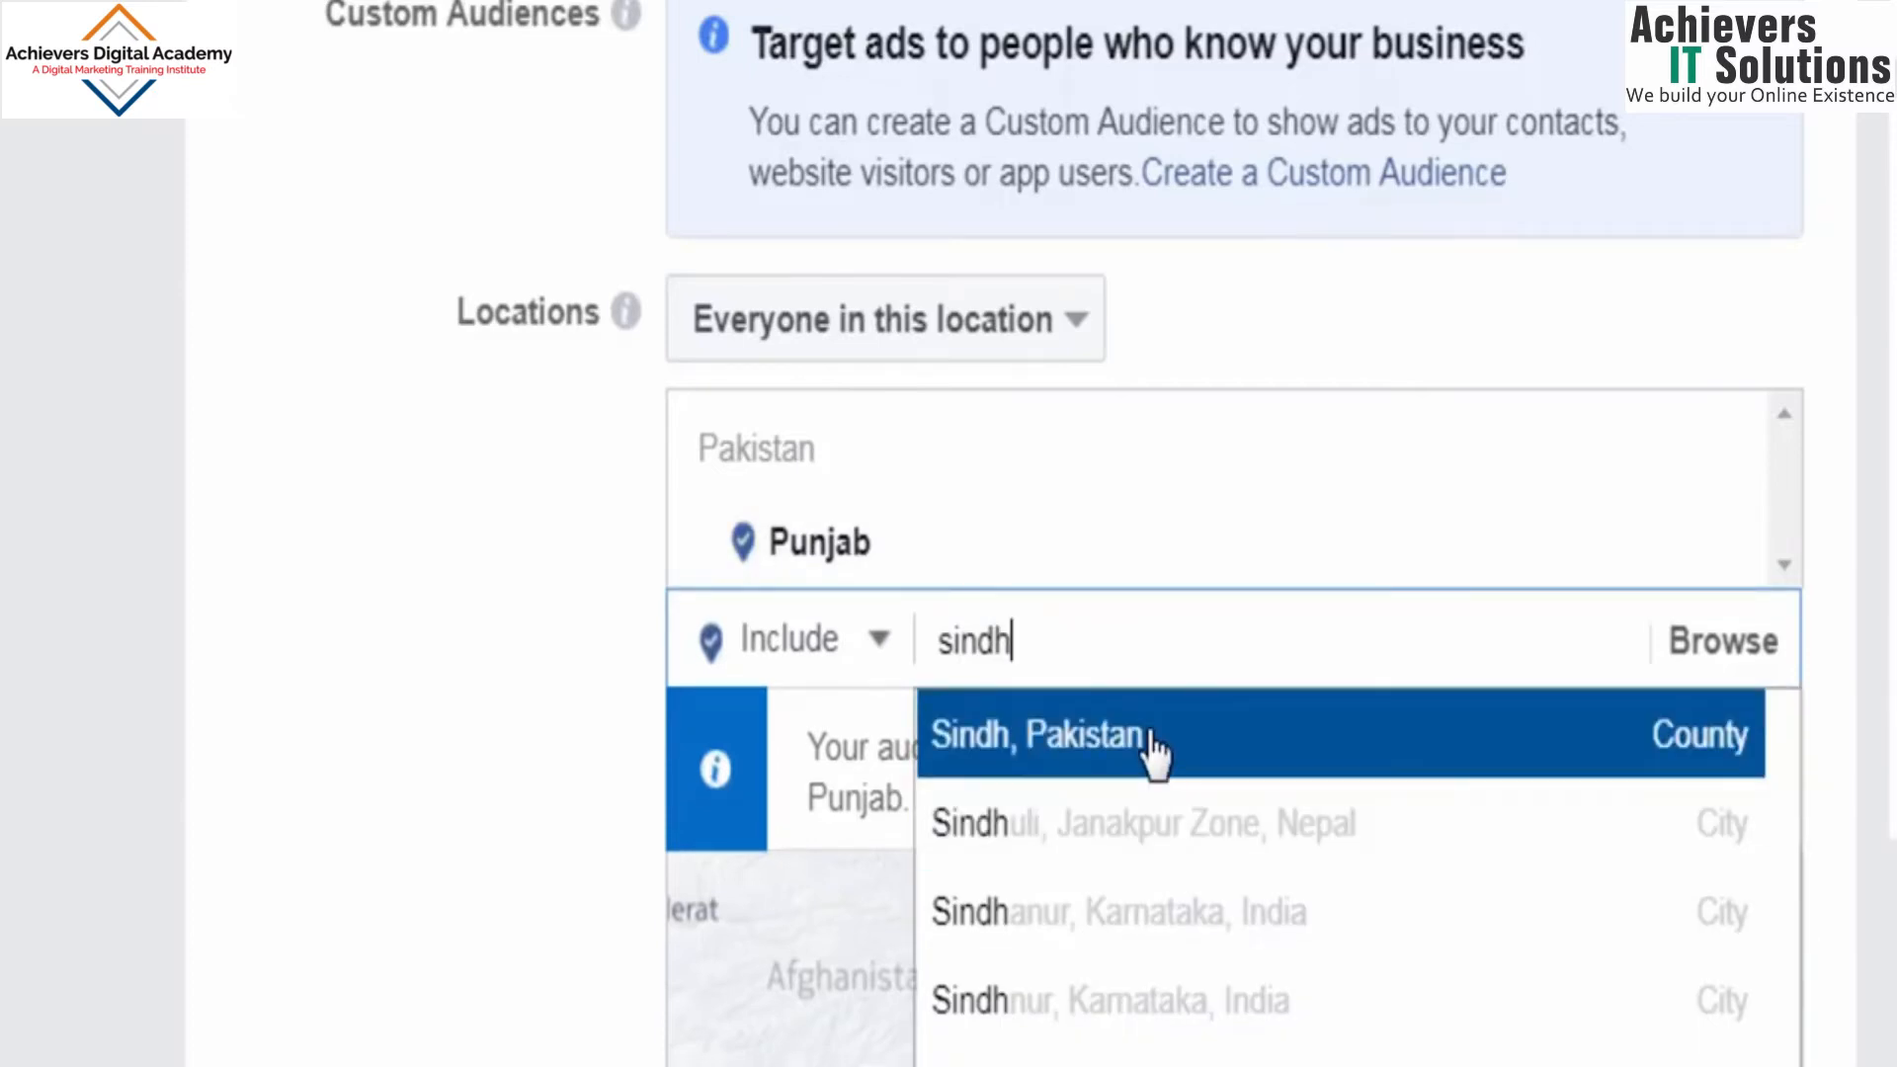
pyautogui.click(1155, 753)
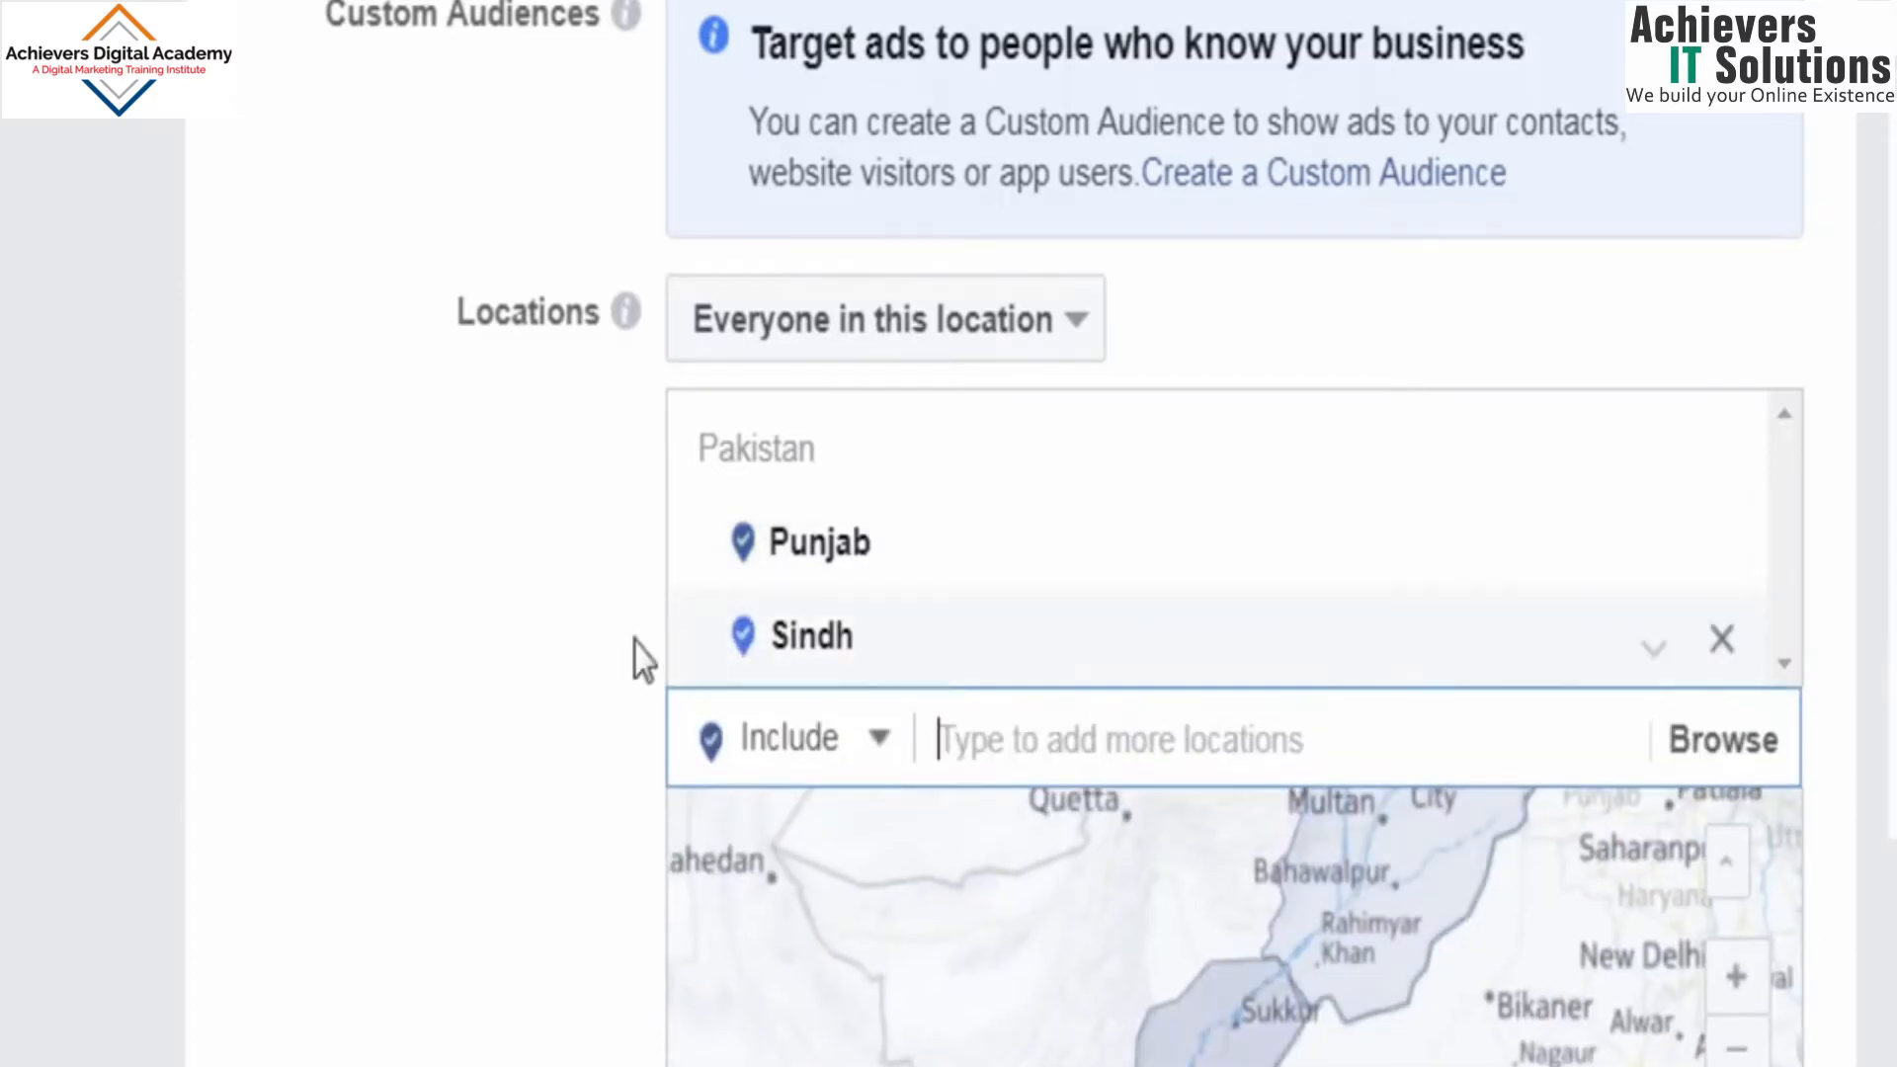
# Step: Set the audience's age range to 20 to 45
pyautogui.scroll(-5, 500, 932)
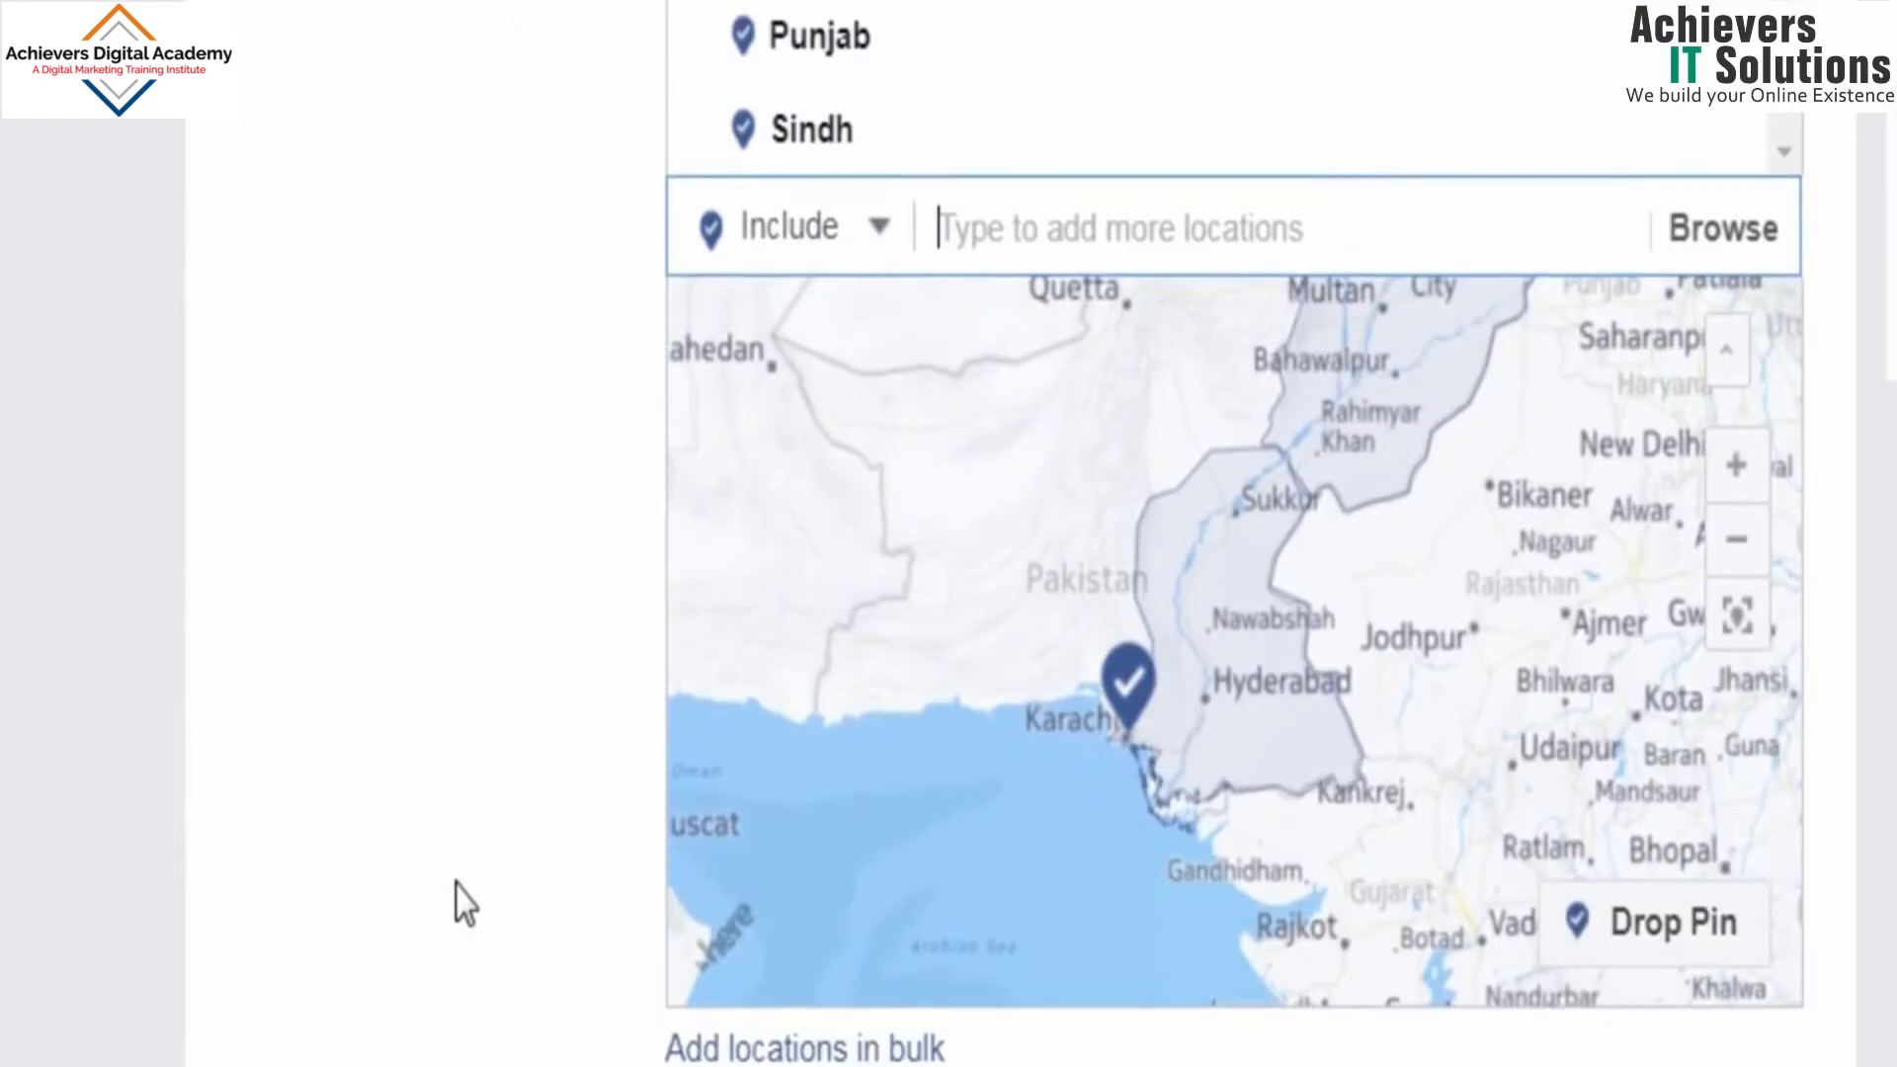
pyautogui.scroll(-3, 464, 902)
pyautogui.scroll(-3, 405, 760)
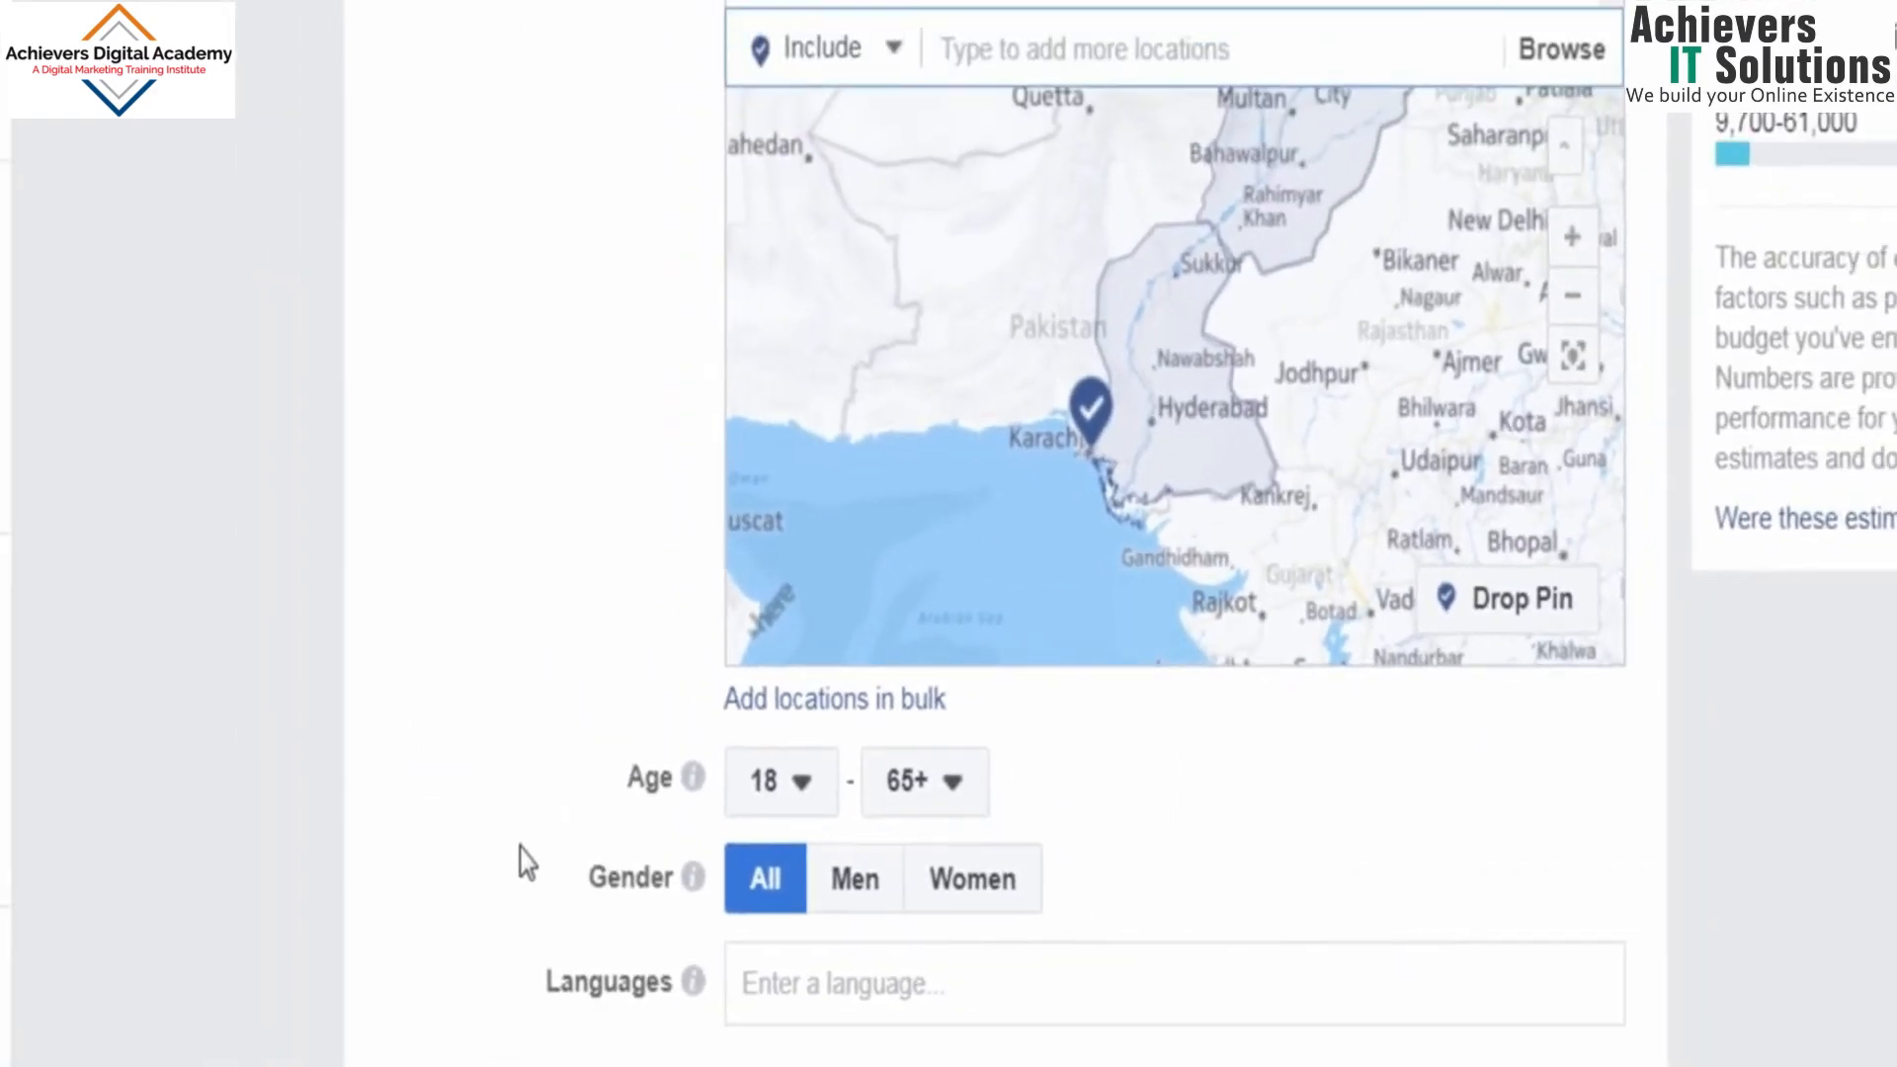
pyautogui.scroll(-7, 524, 863)
pyautogui.scroll(2, 517, 784)
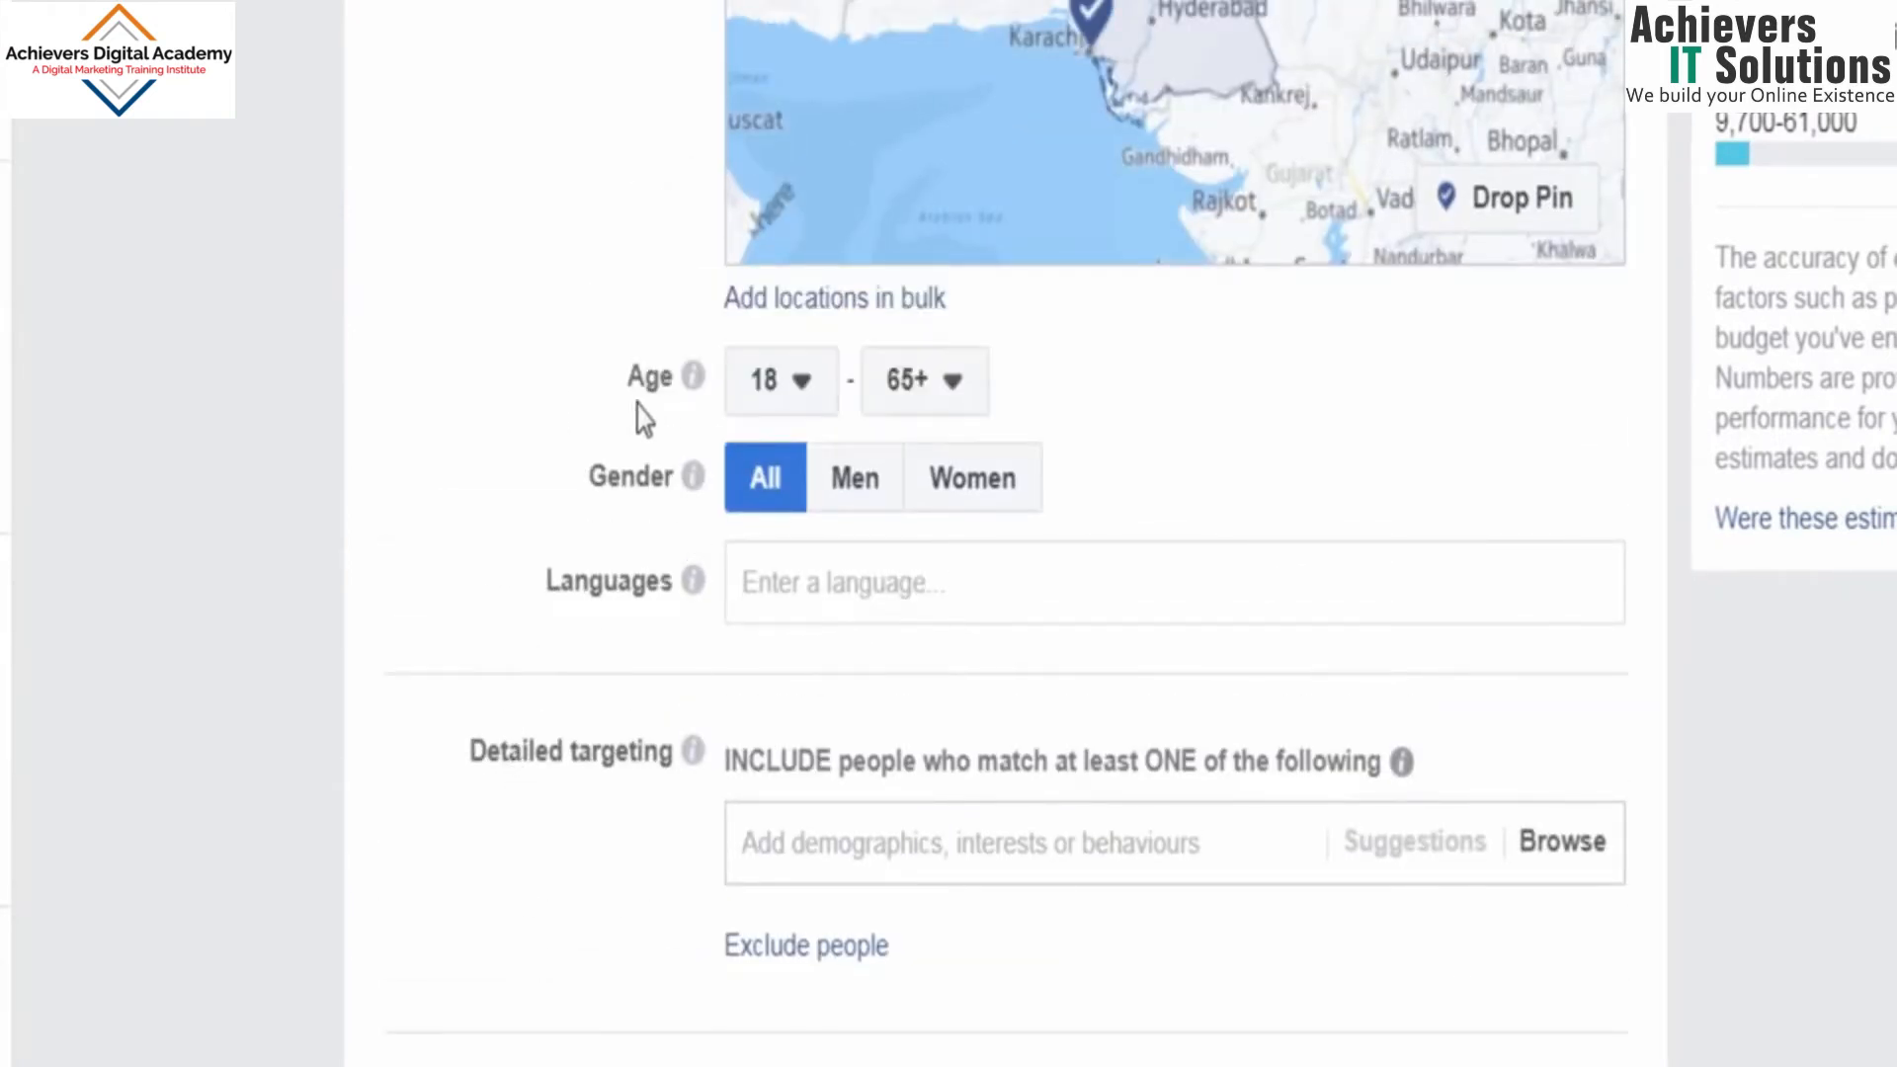
pyautogui.click(808, 413)
pyautogui.click(808, 947)
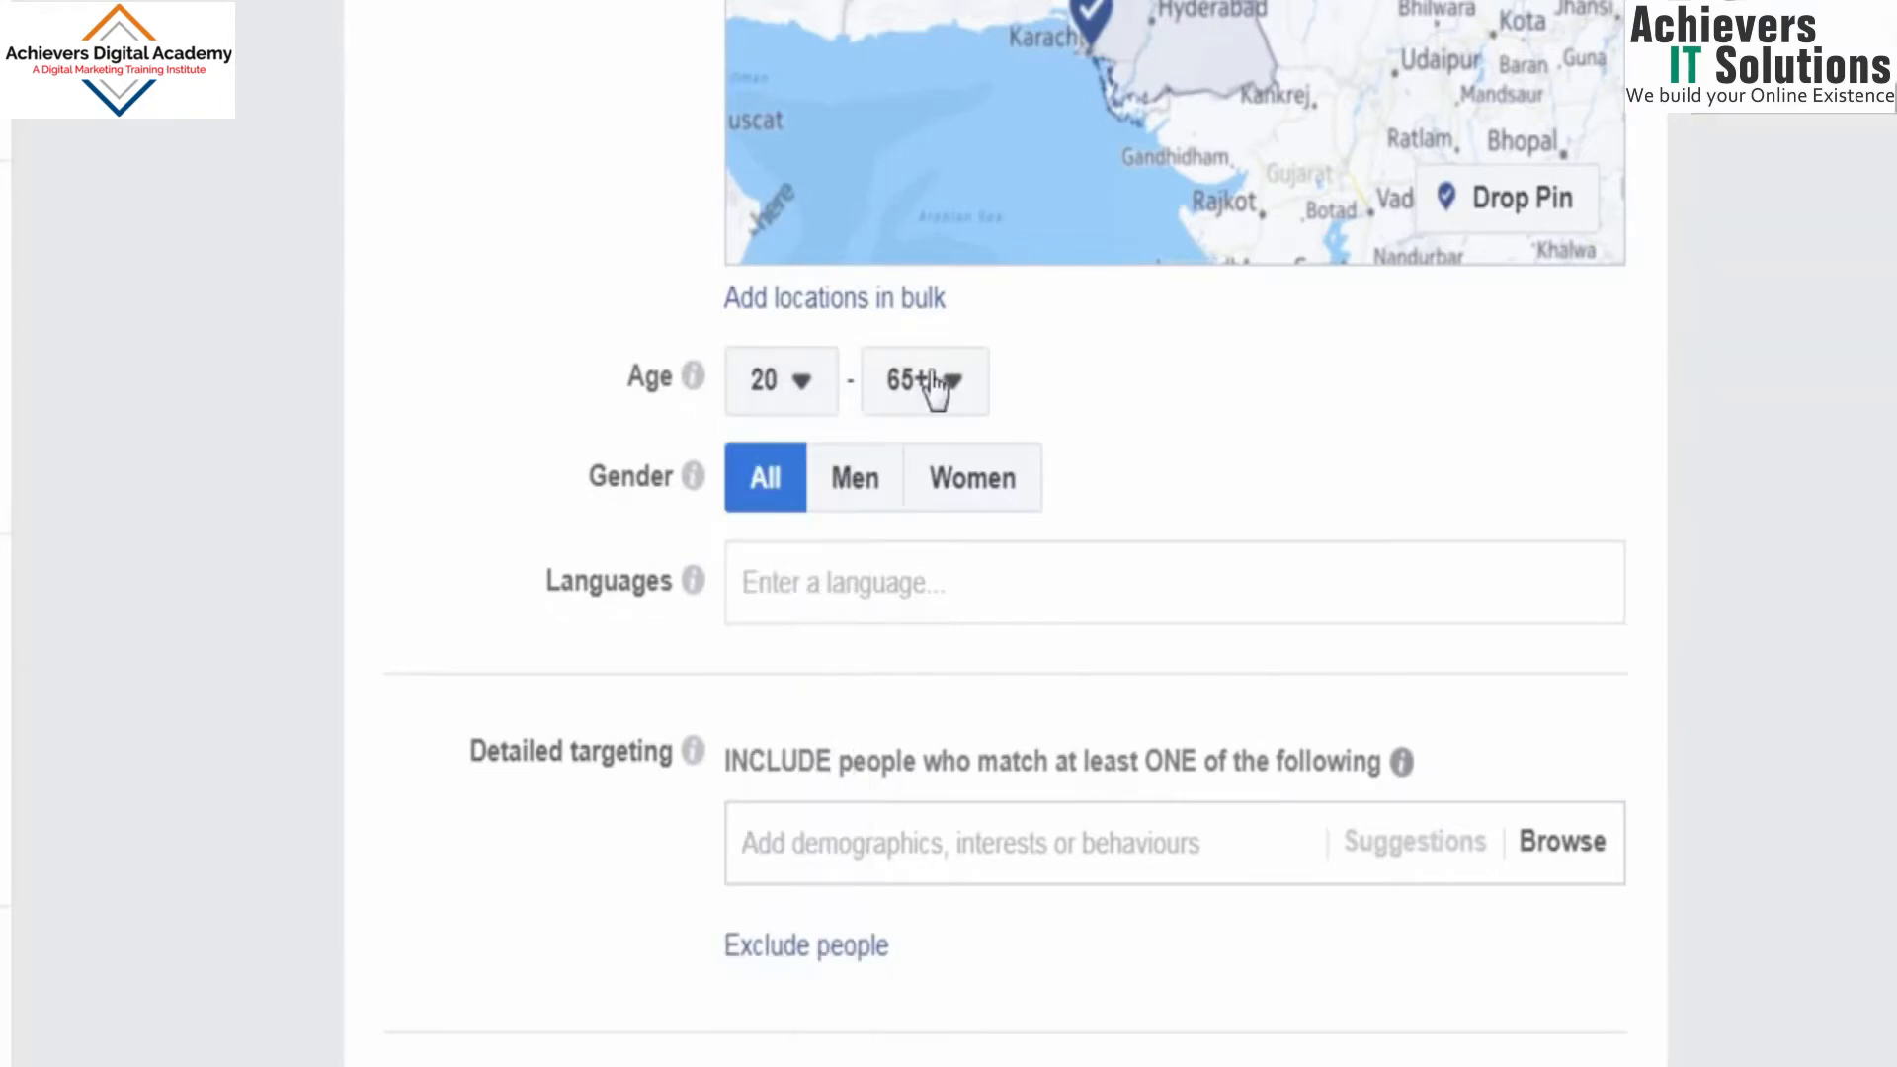
pyautogui.click(940, 389)
pyautogui.scroll(6, 948, 585)
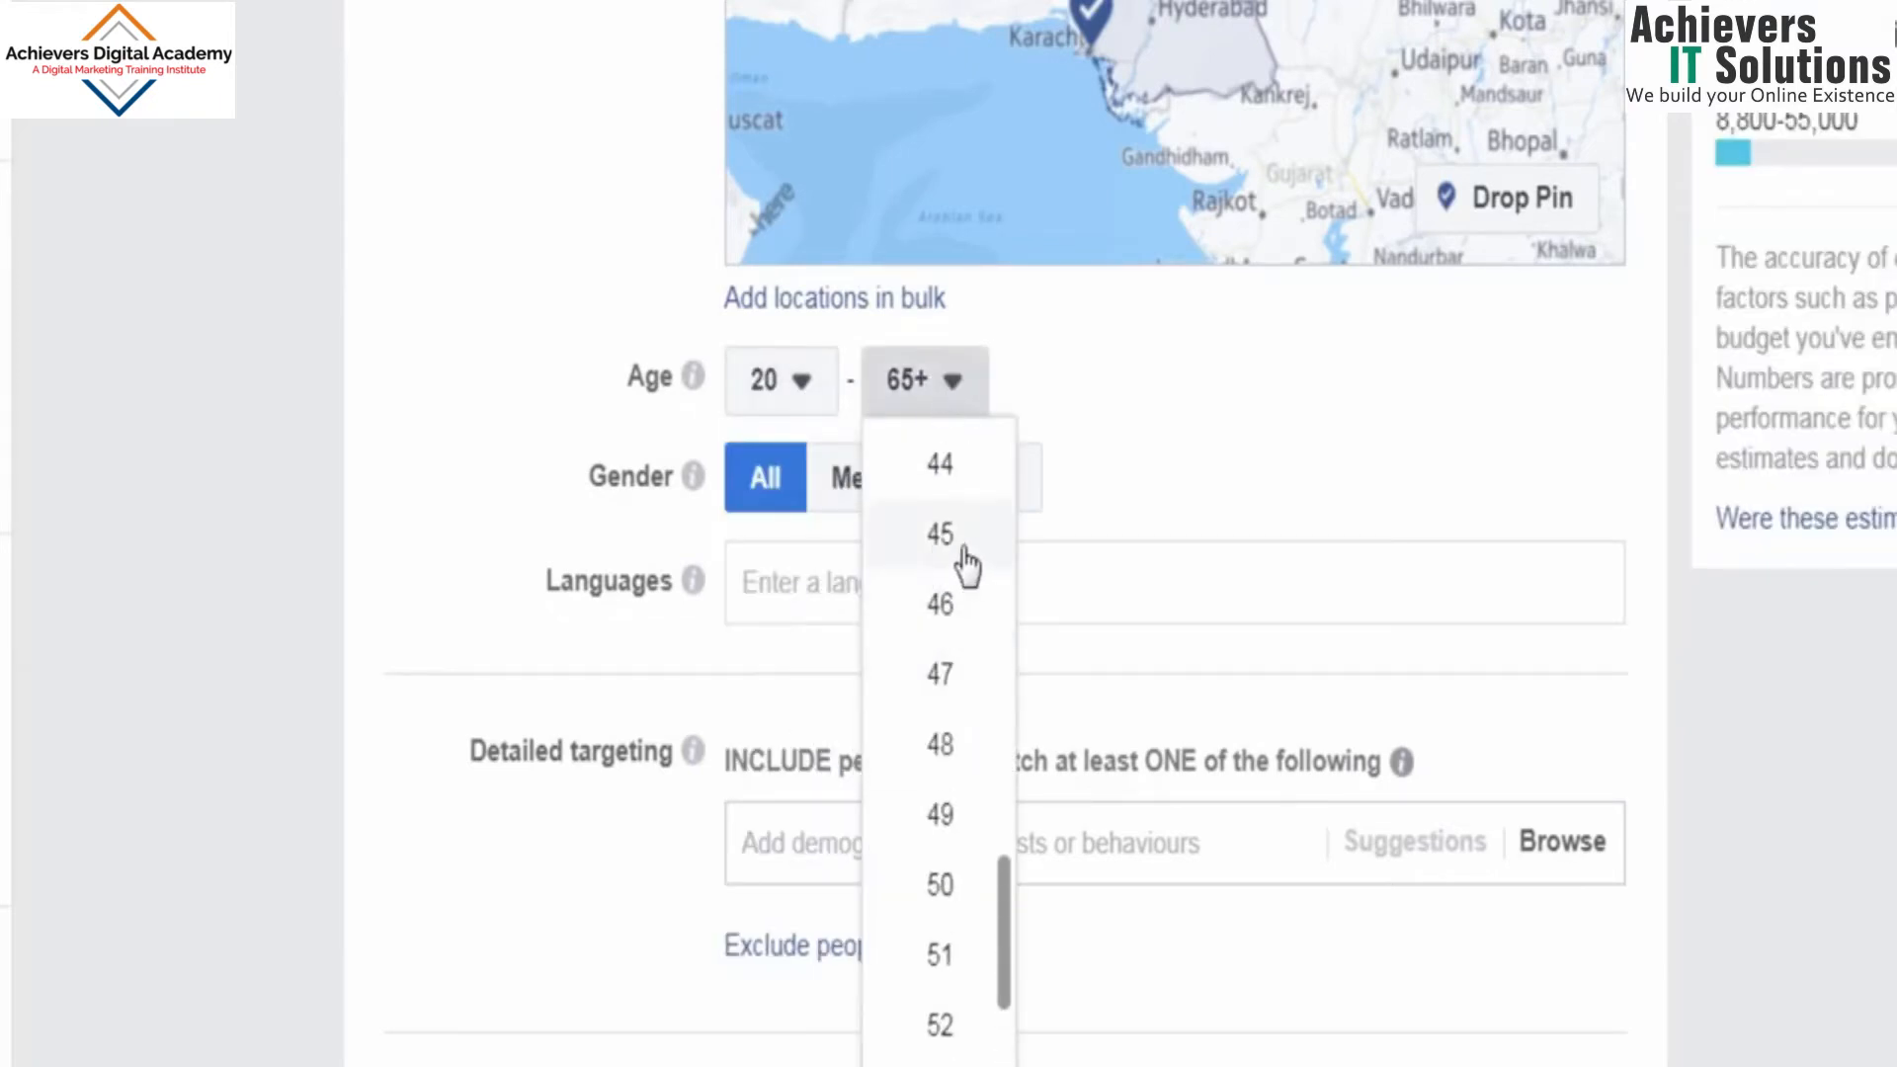
pyautogui.click(959, 558)
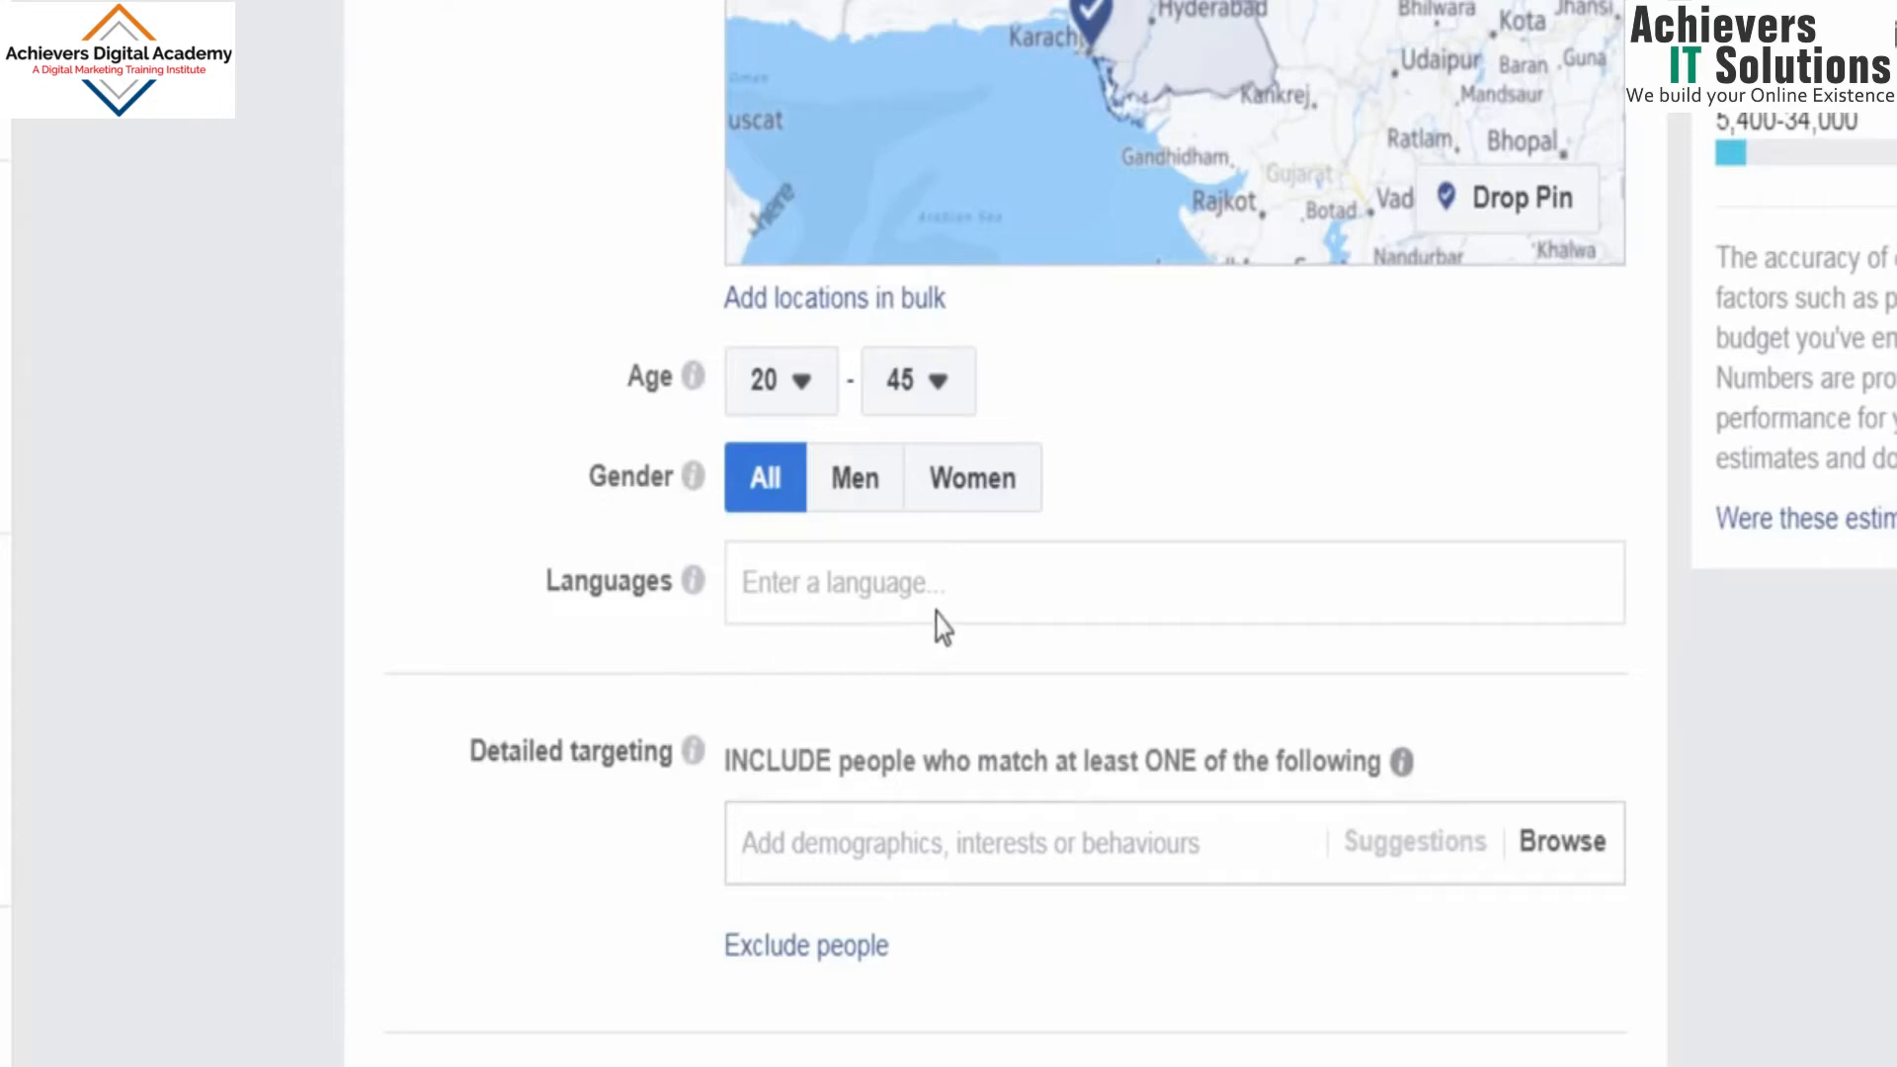
# Step: Add the interest Music to the audience's detailed targeting
pyautogui.click(954, 587)
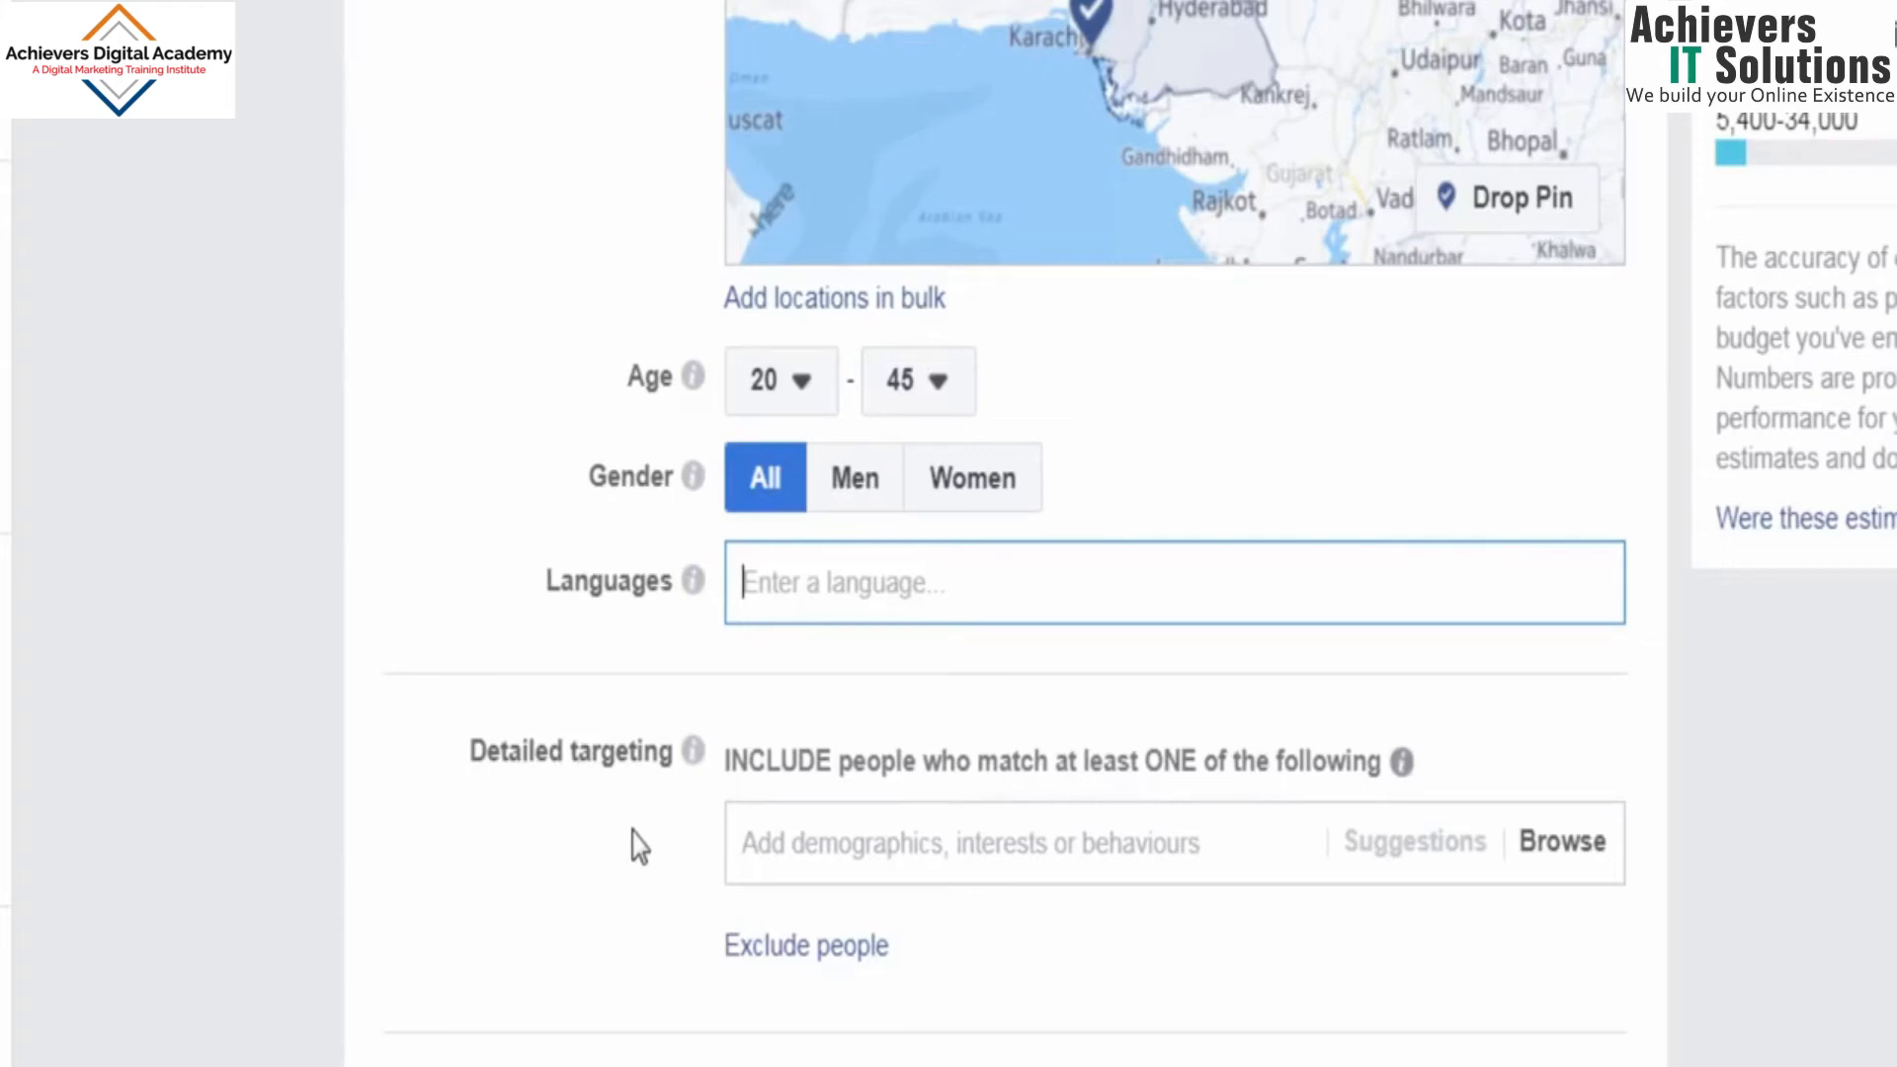
pyautogui.click(1224, 843)
pyautogui.write('music')
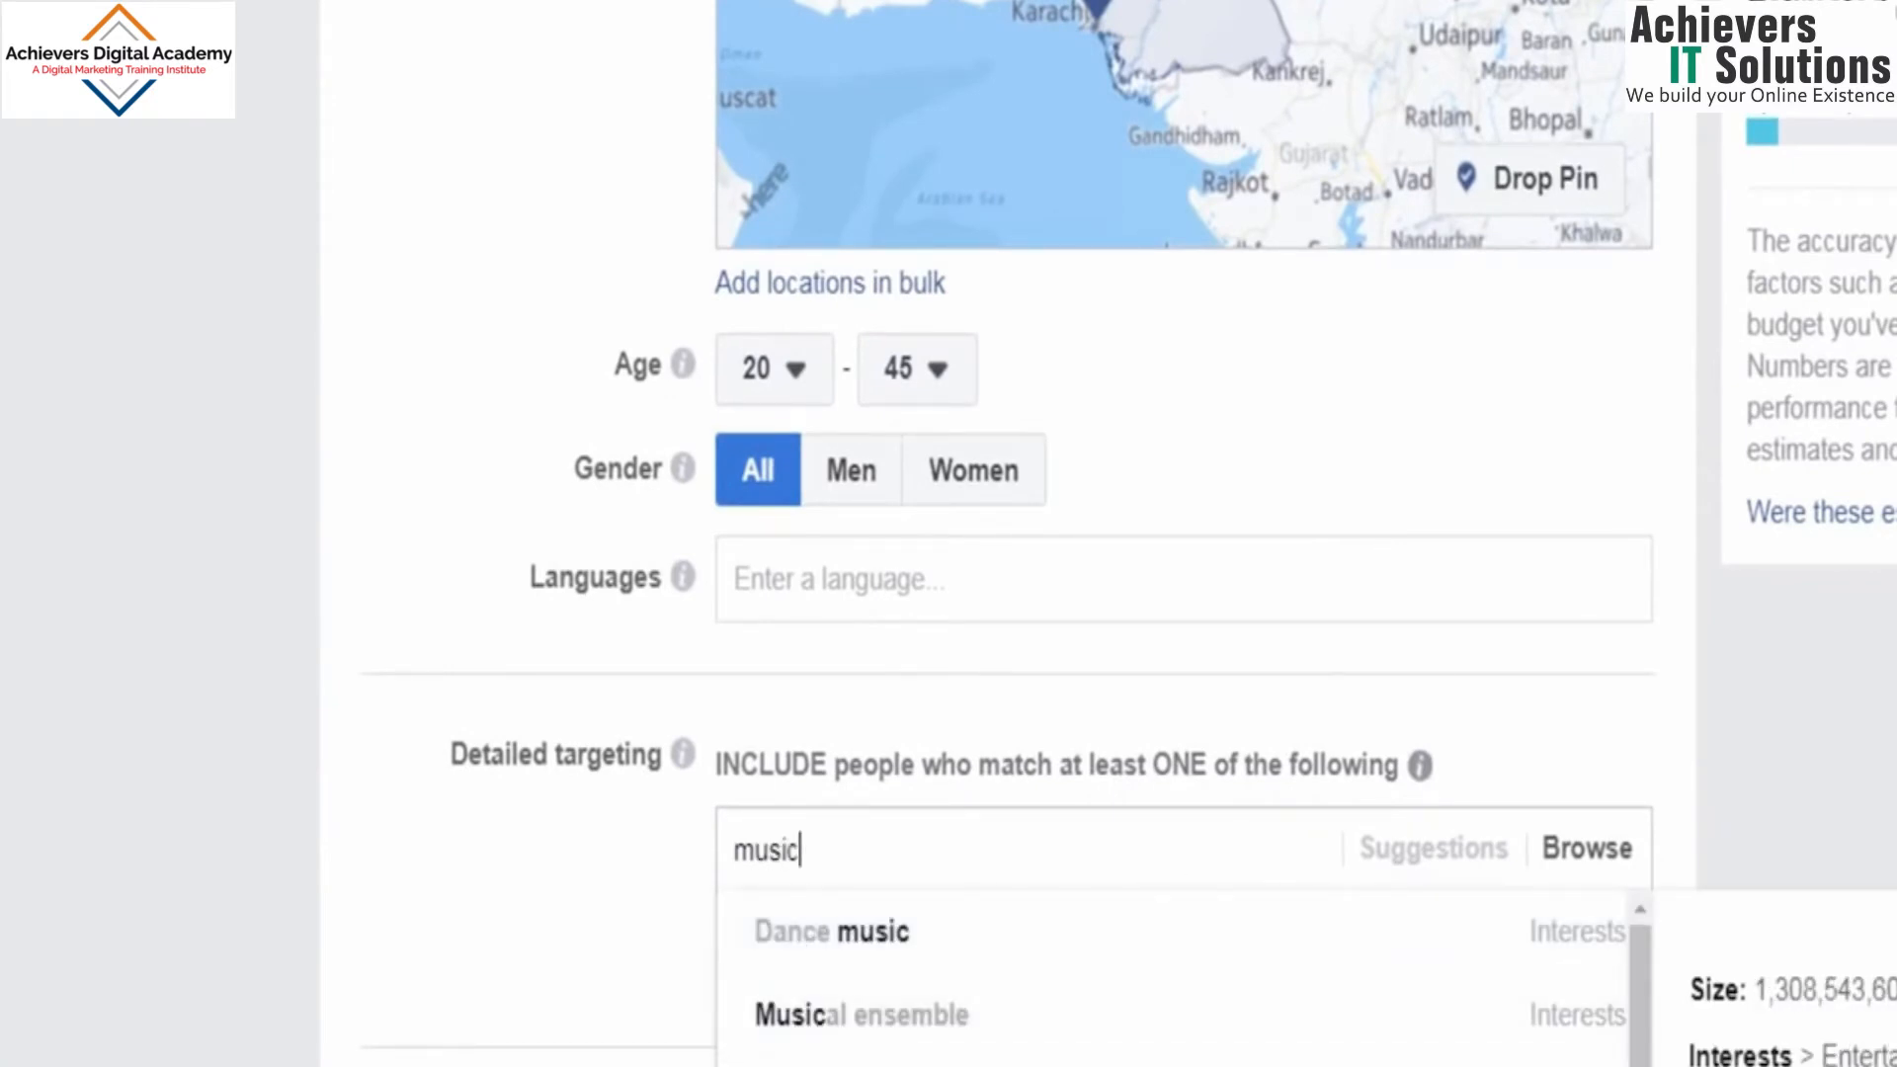
pyautogui.click(840, 1064)
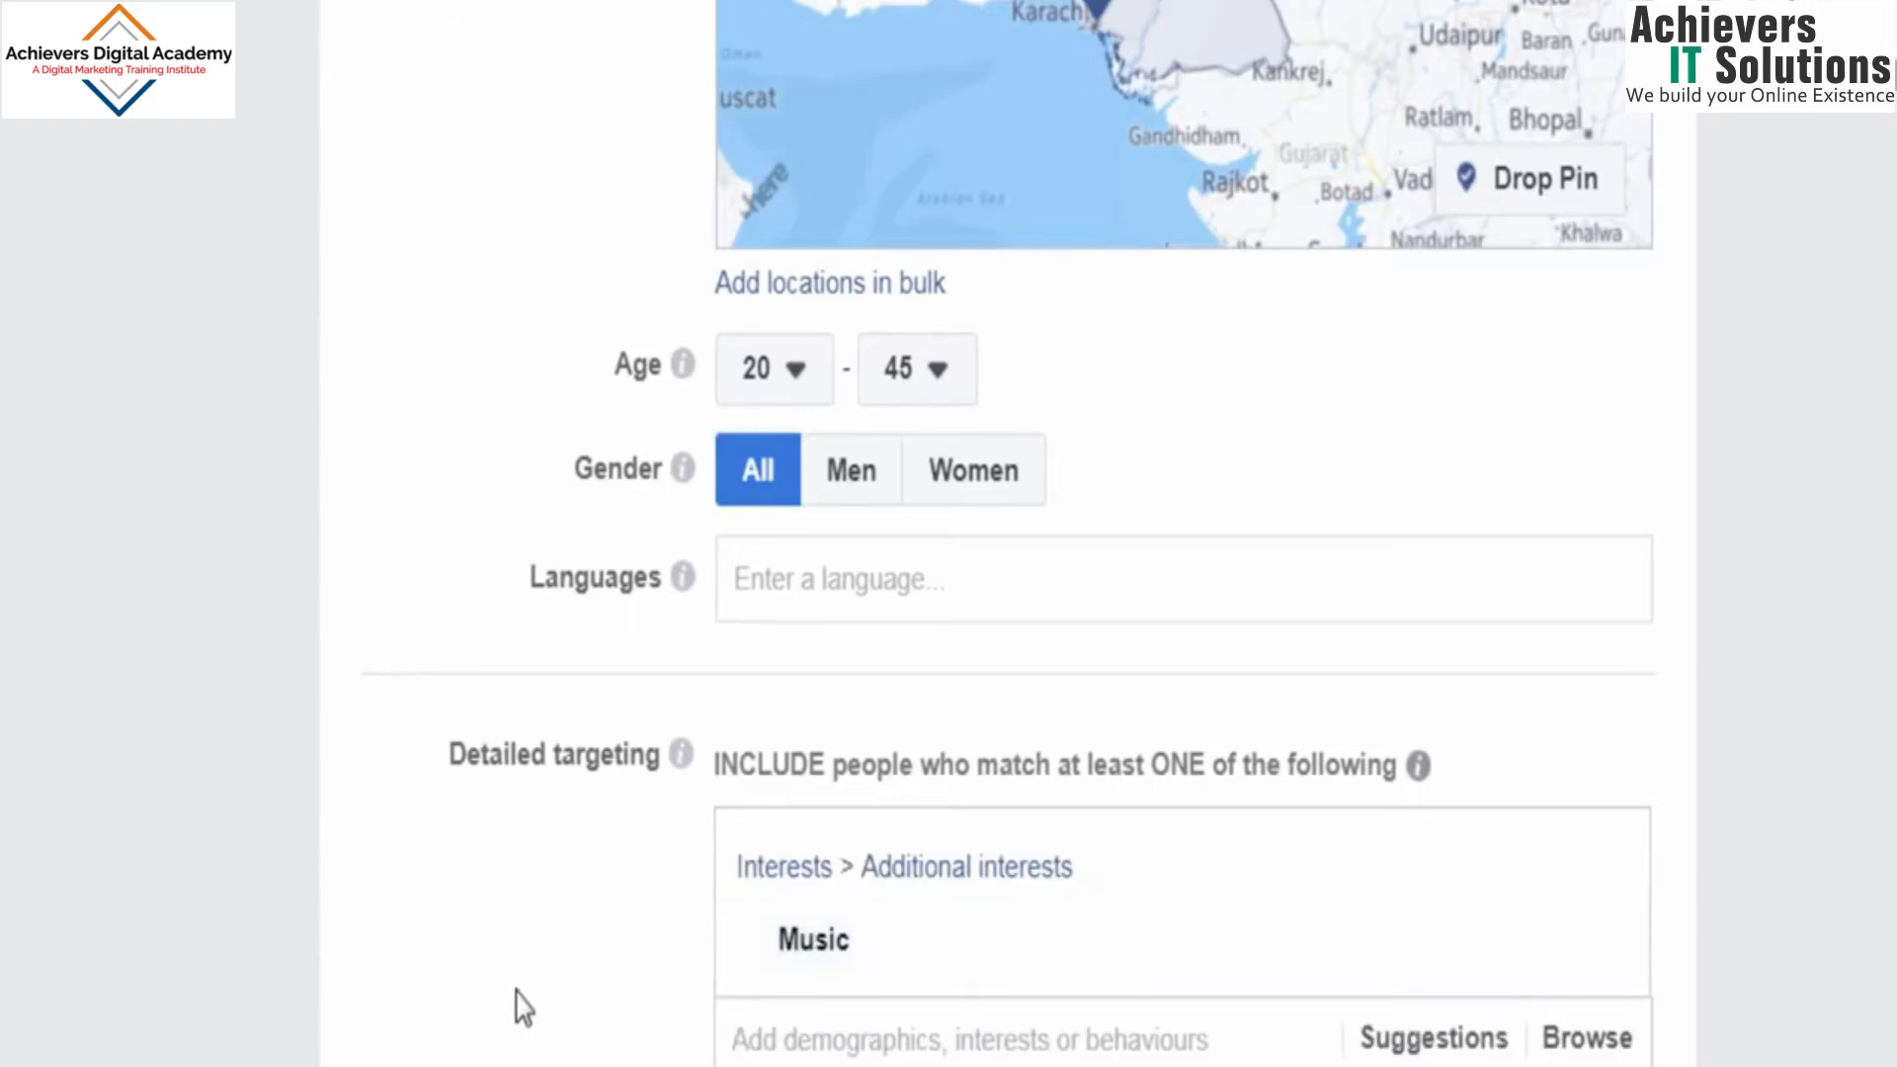
pyautogui.scroll(-1, 521, 1000)
pyautogui.scroll(-2, 521, 1000)
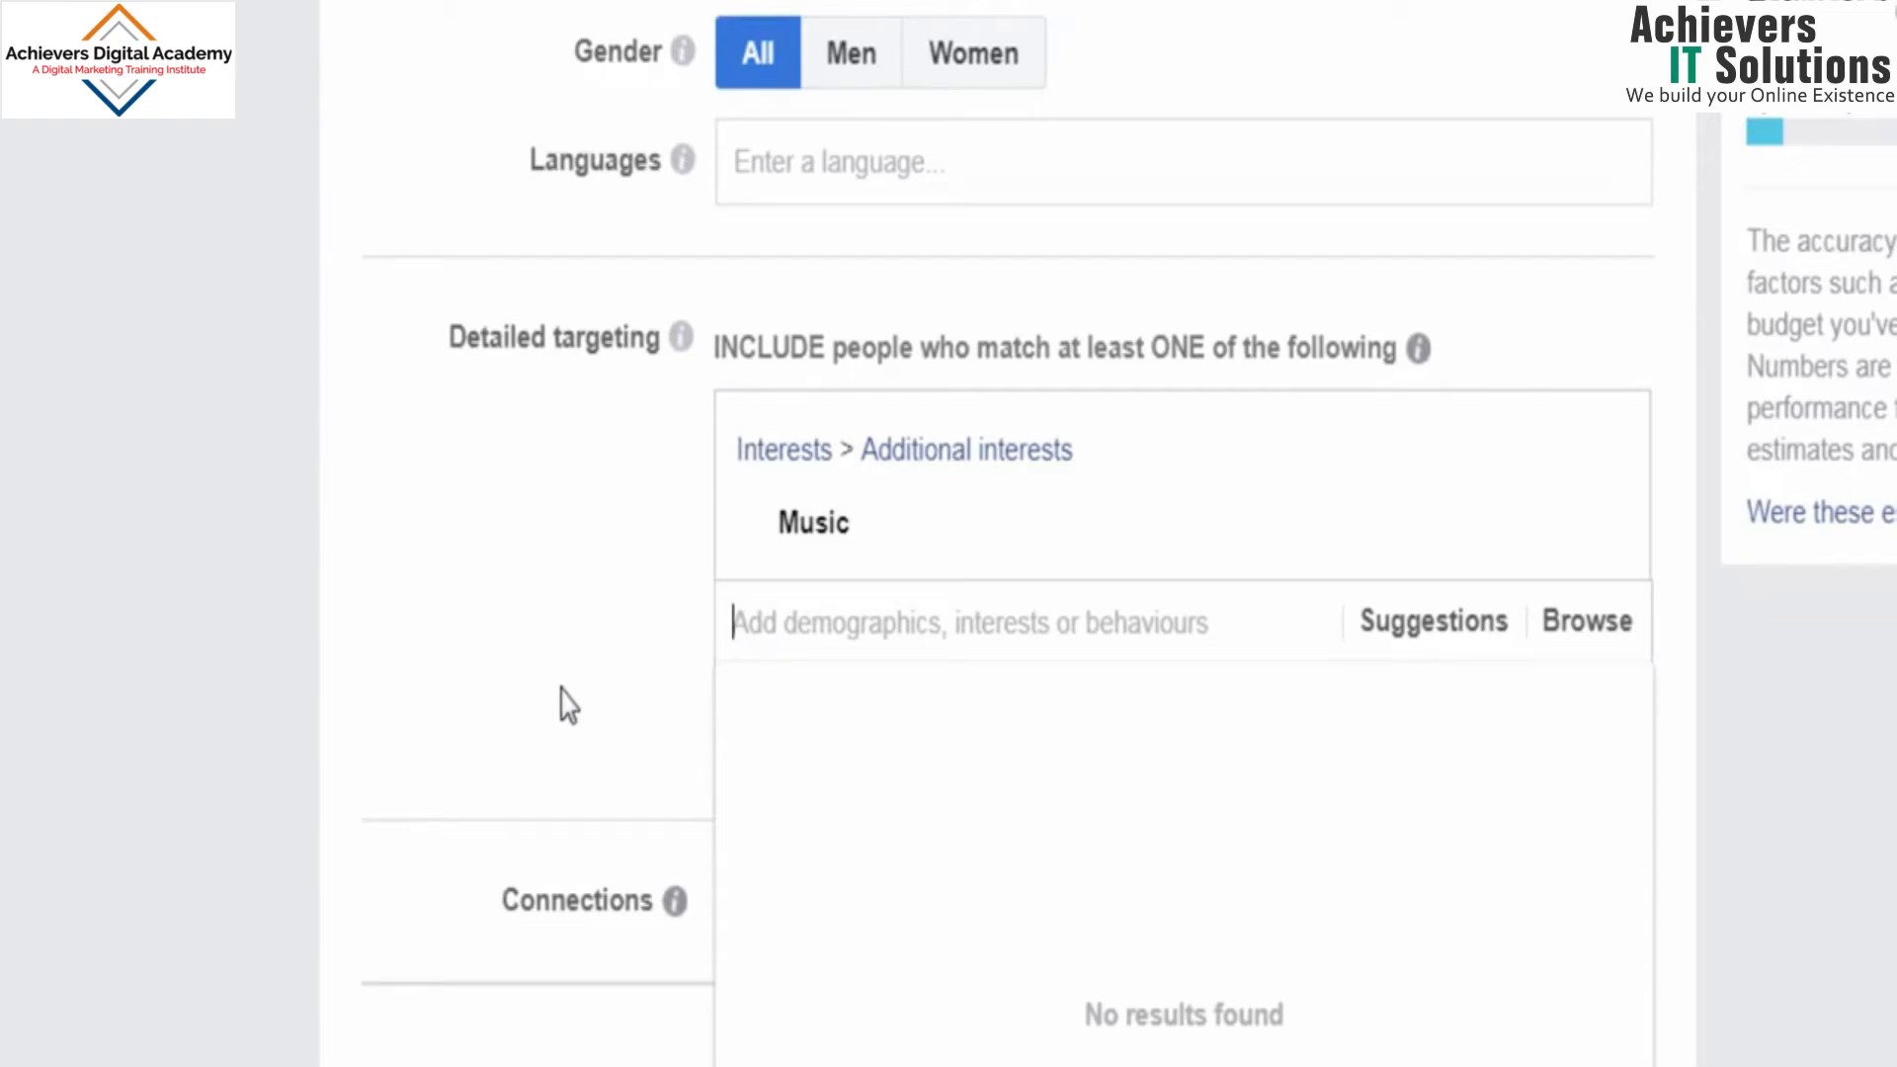
pyautogui.click(559, 703)
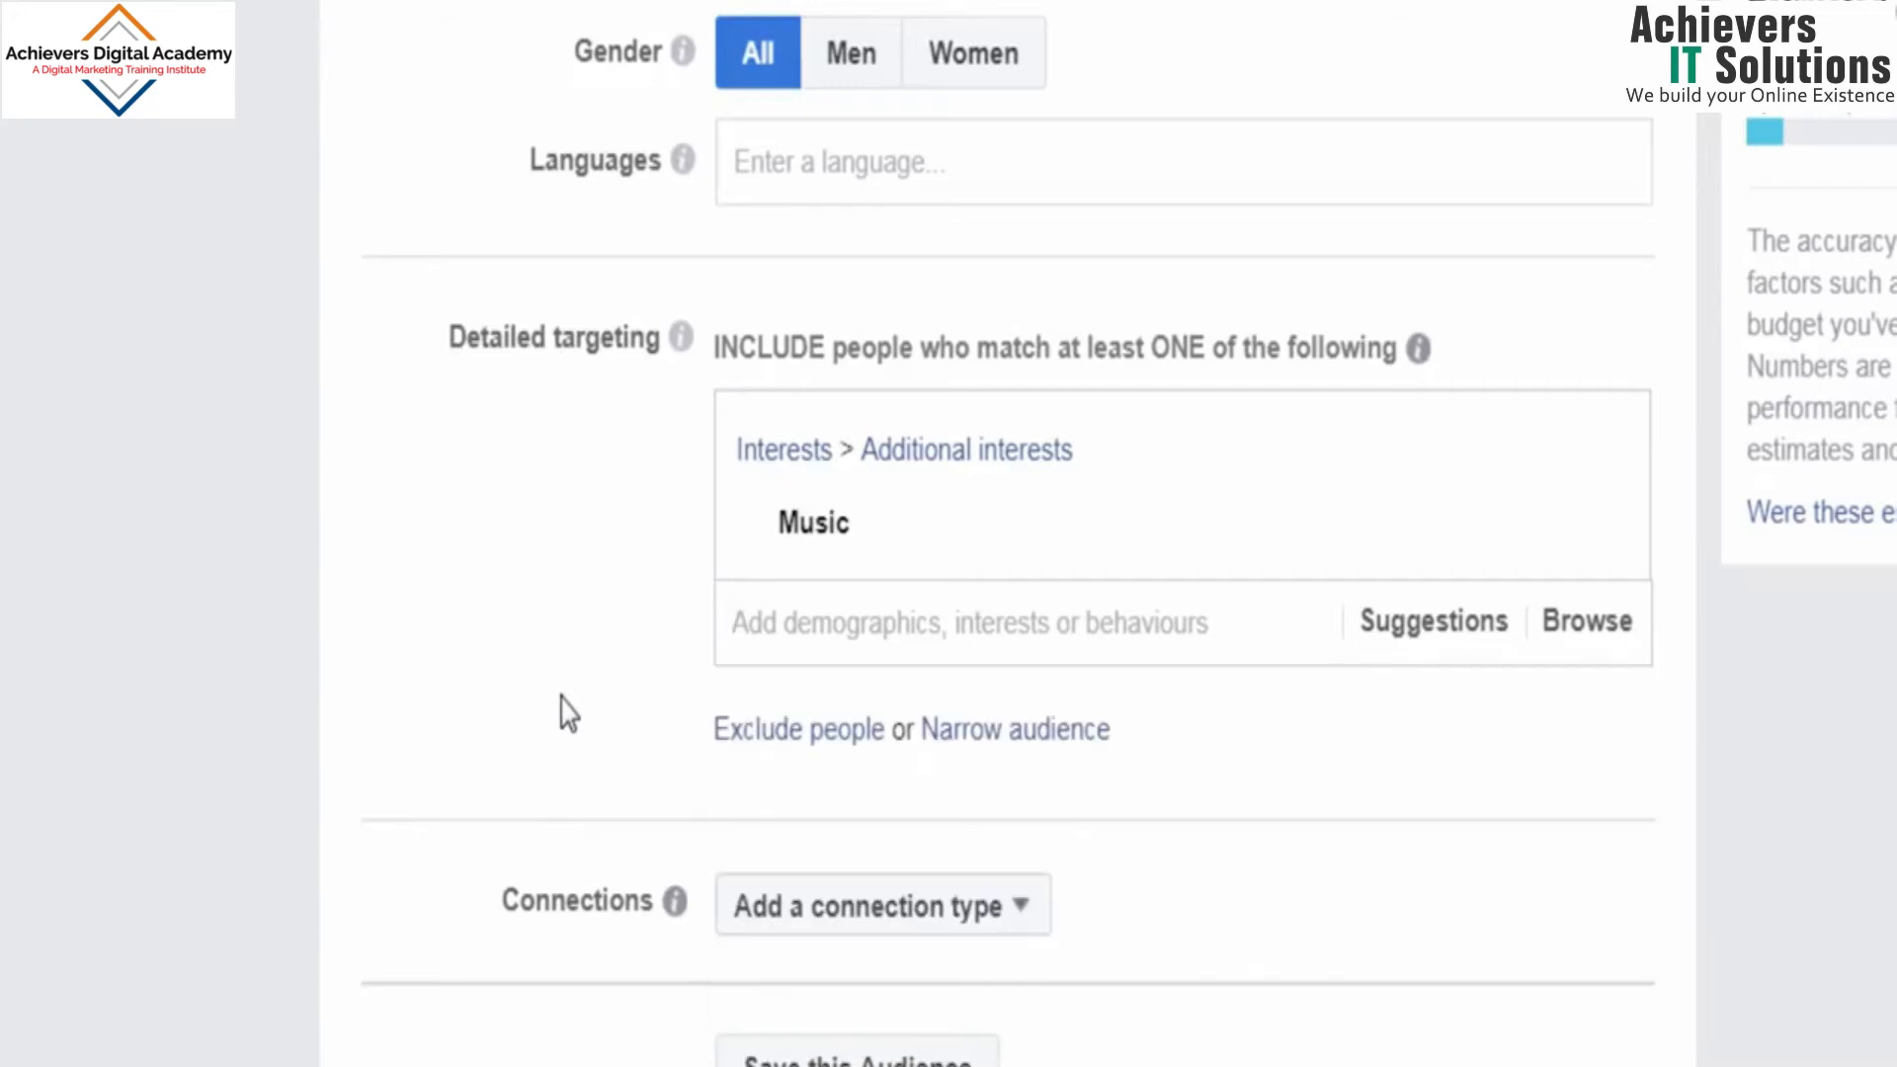
# Step: Examine the connection types offered for Facebook Pages, Apps and Events without adding one
pyautogui.scroll(-6, 539, 870)
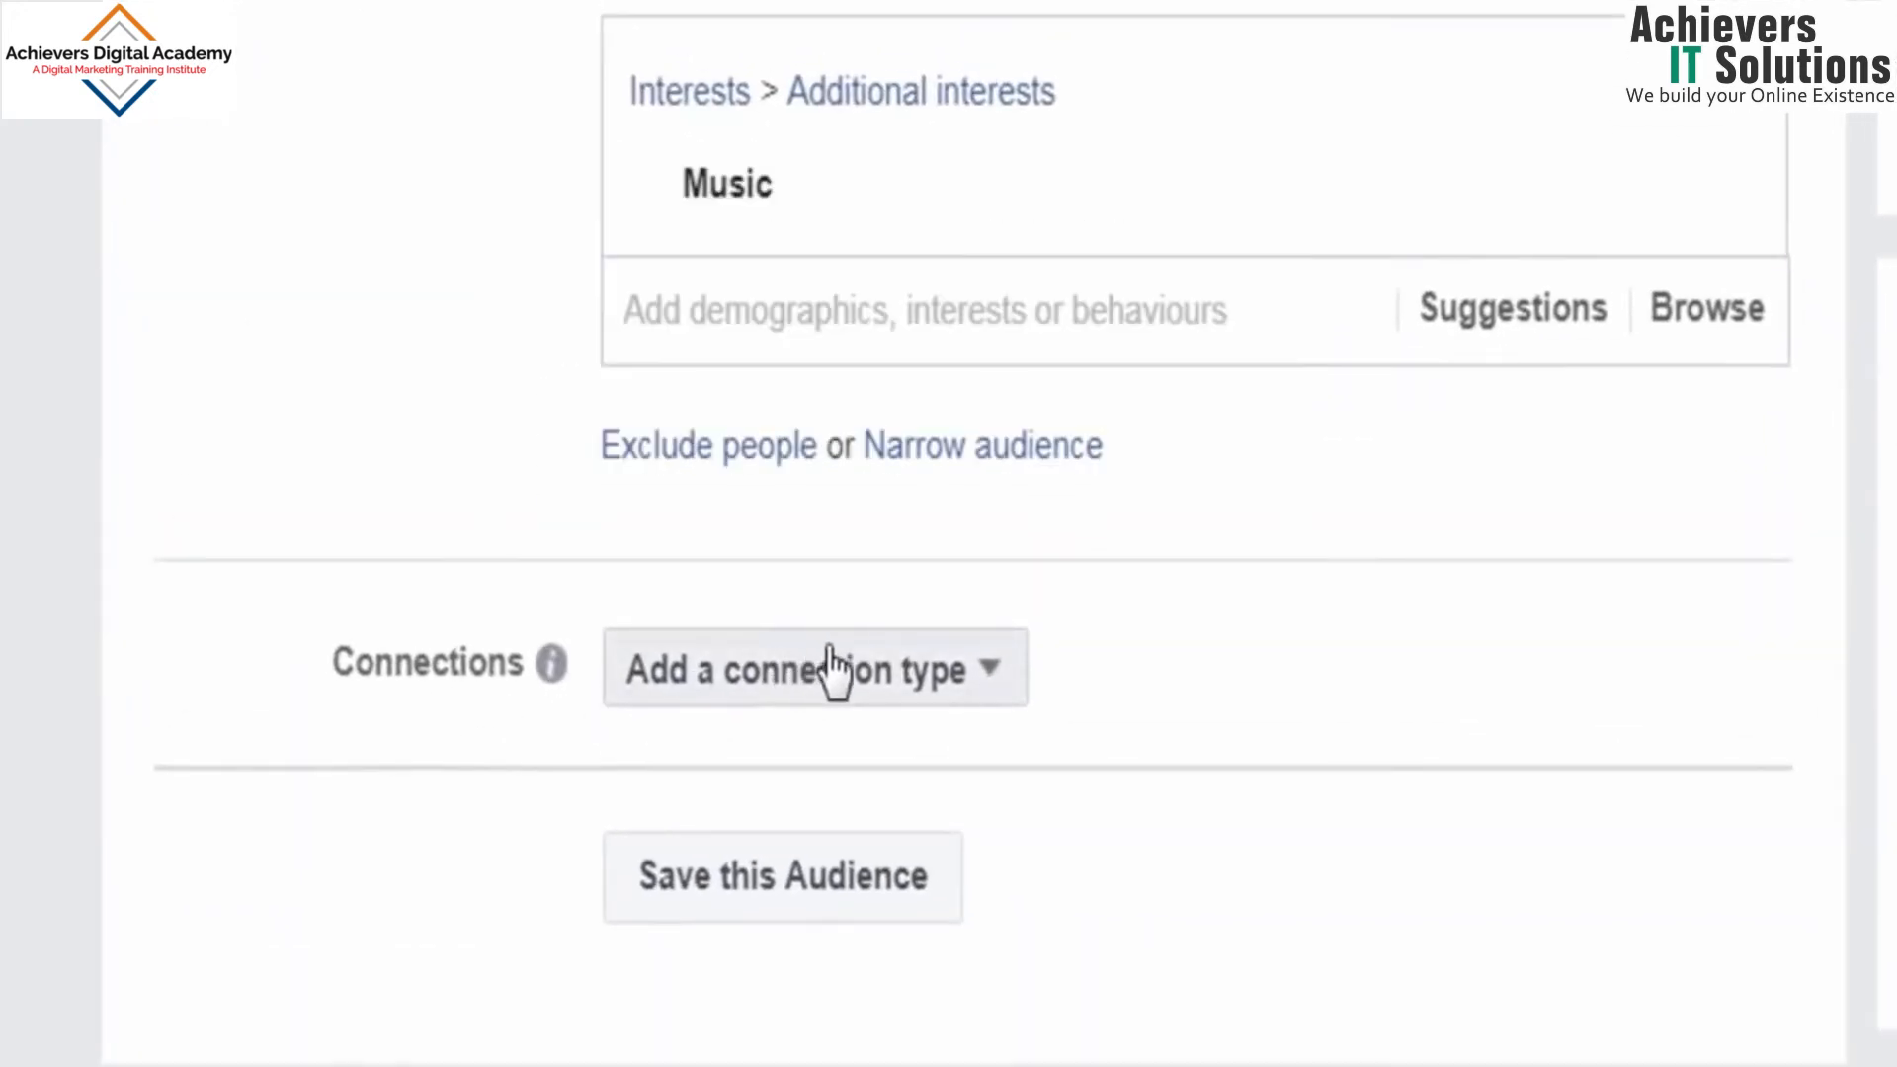
pyautogui.click(988, 684)
pyautogui.moveTo(887, 466)
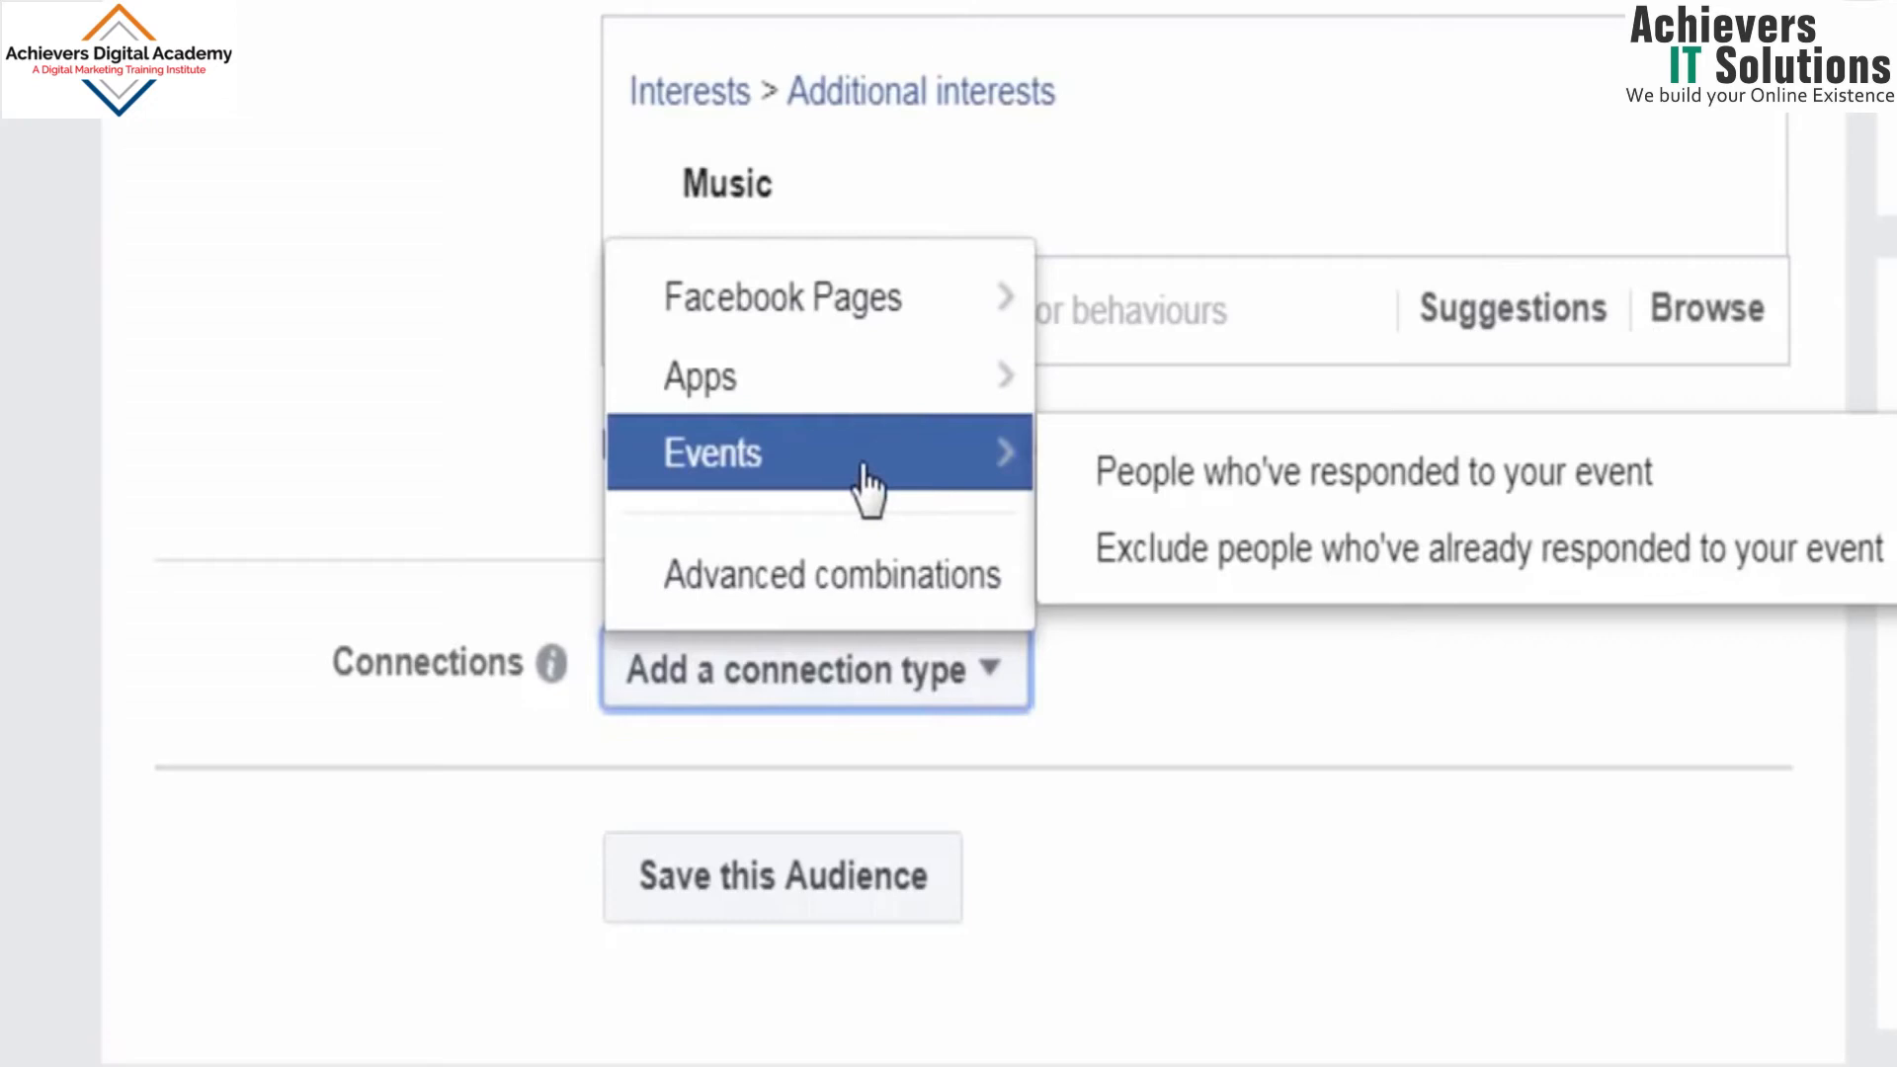
pyautogui.moveTo(914, 318)
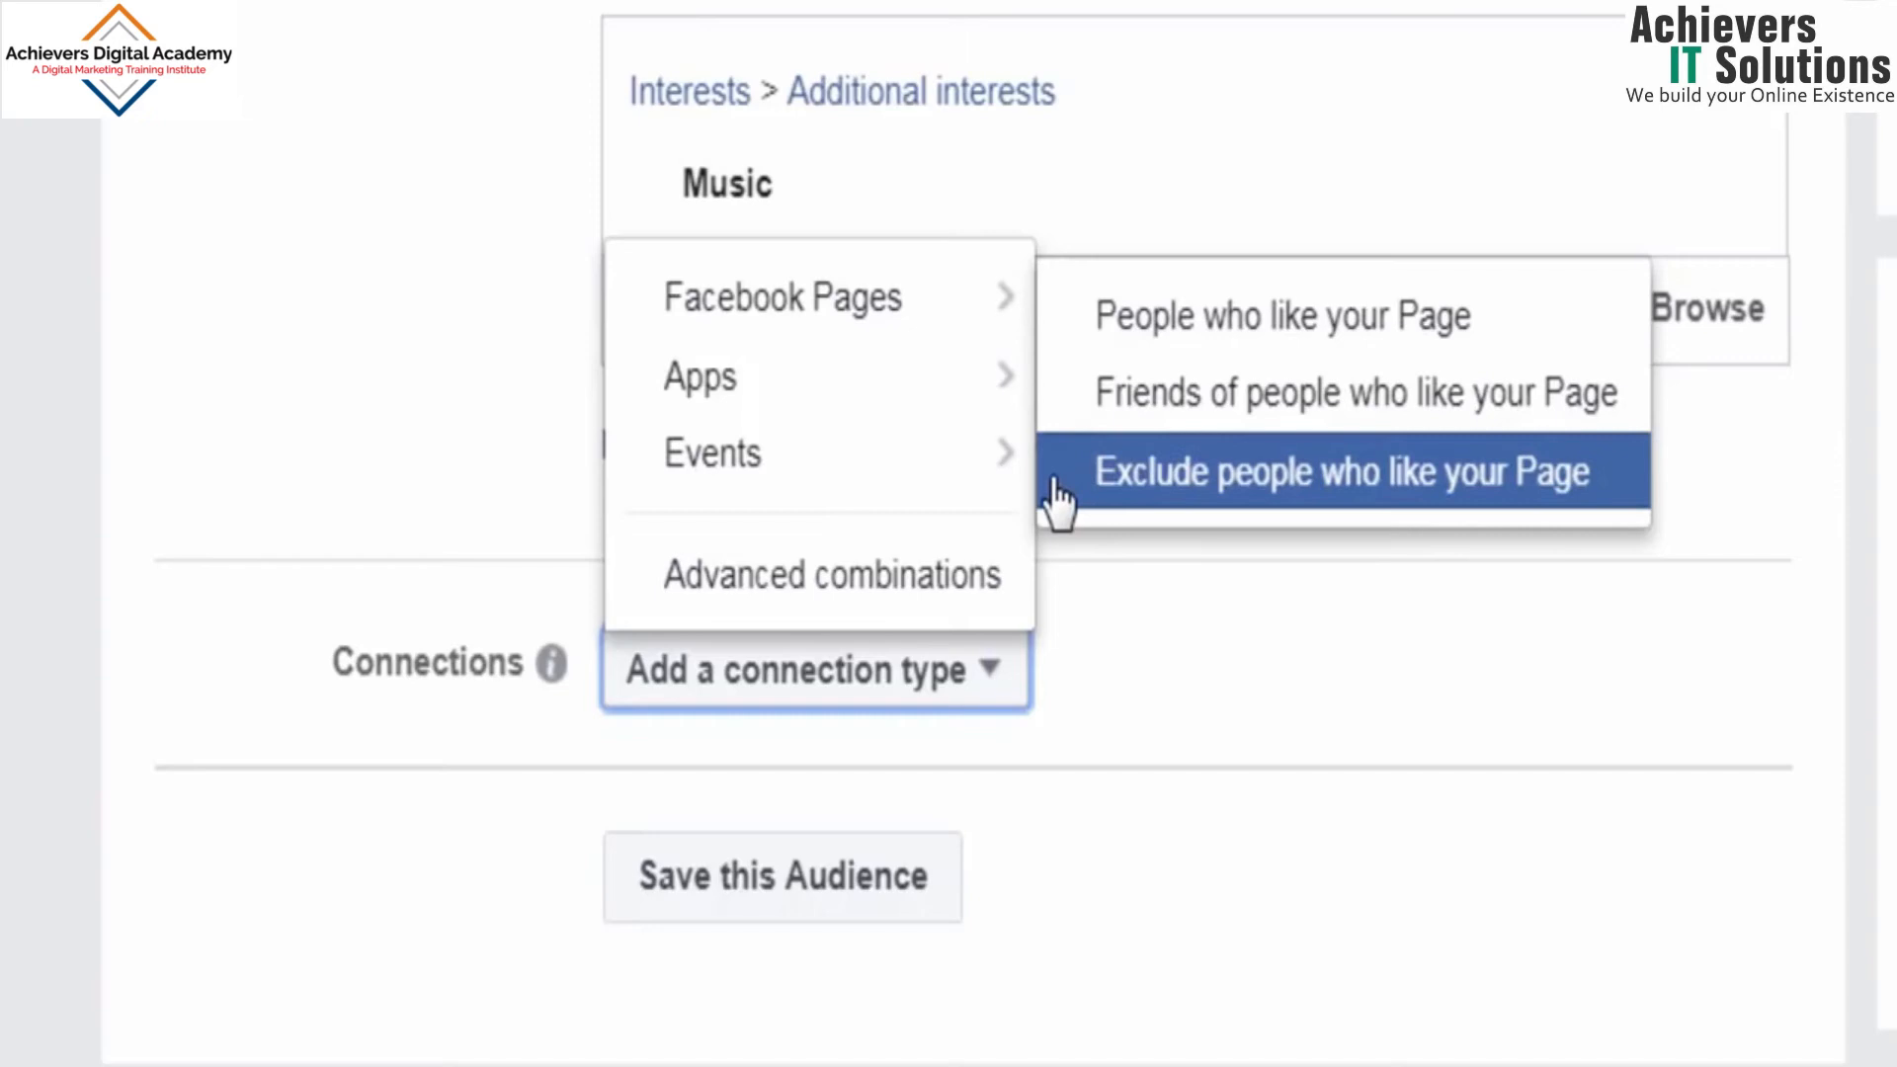
pyautogui.moveTo(974, 402)
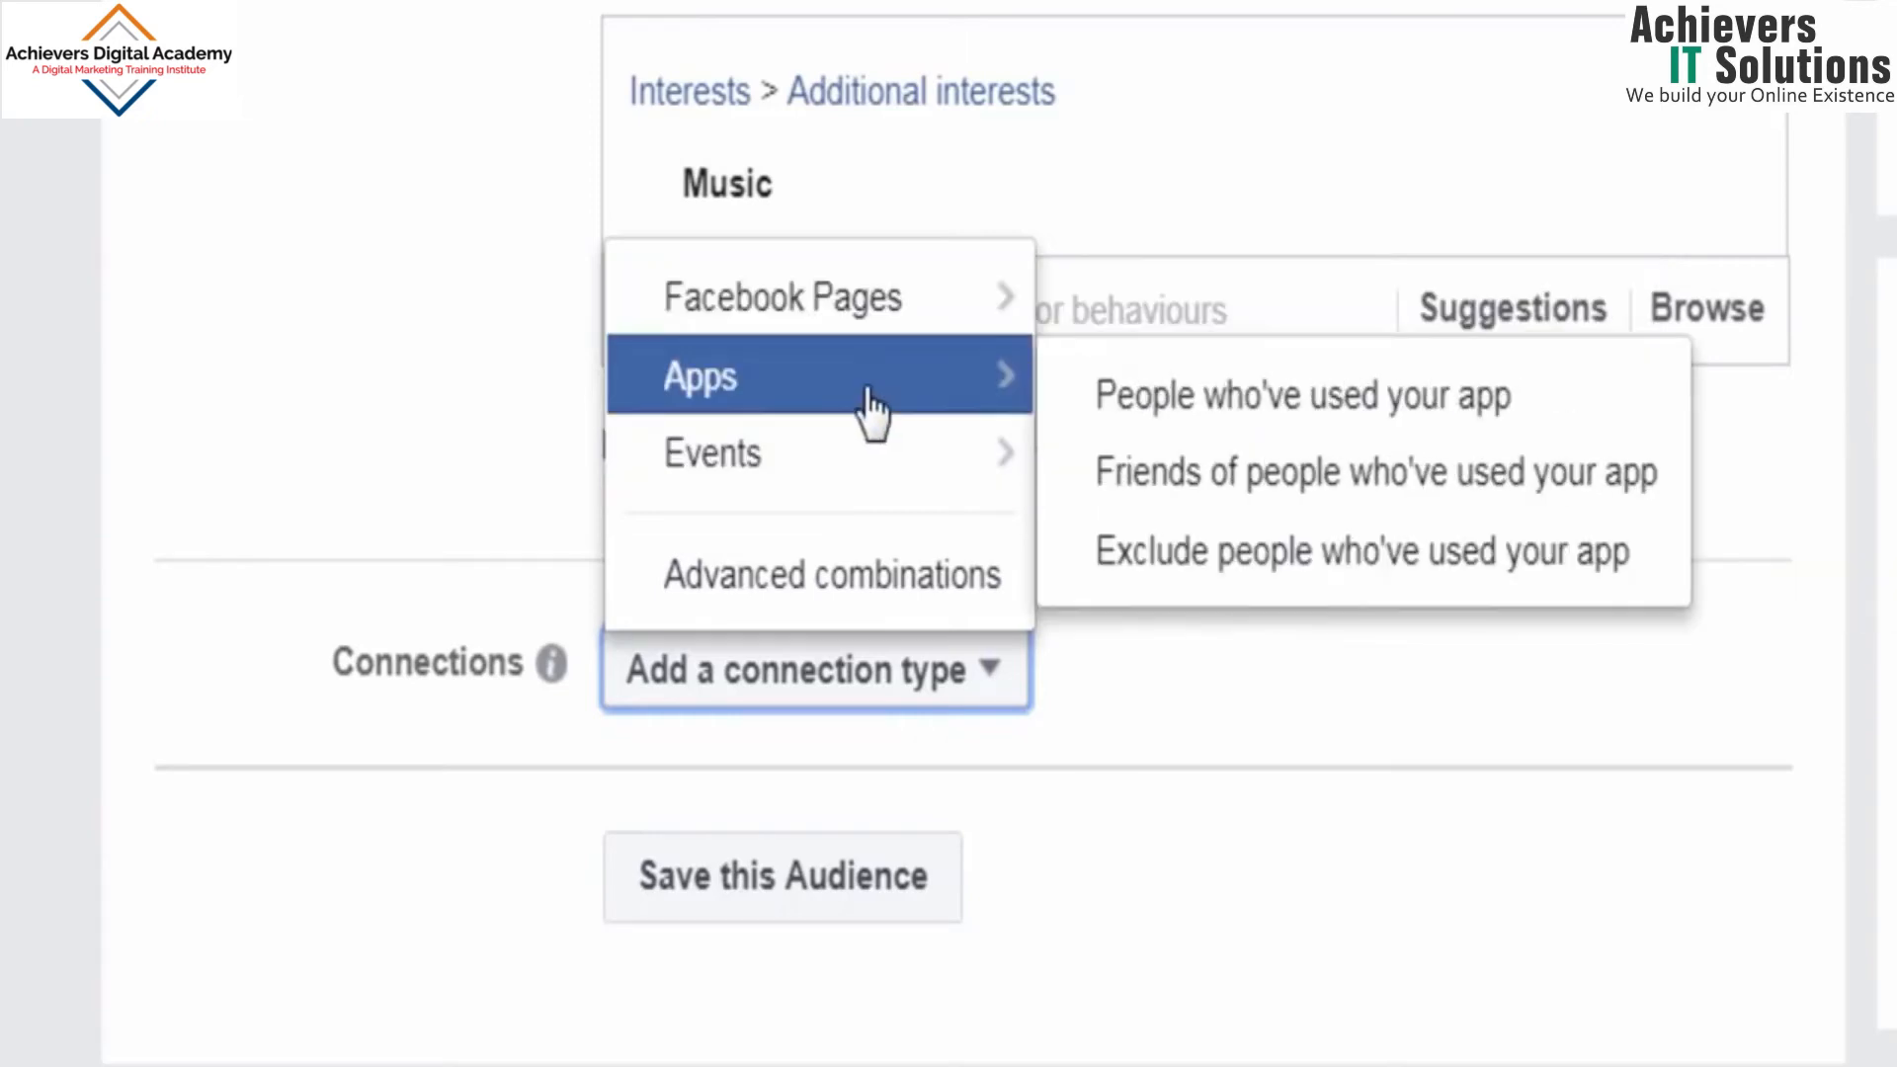
pyautogui.click(1174, 862)
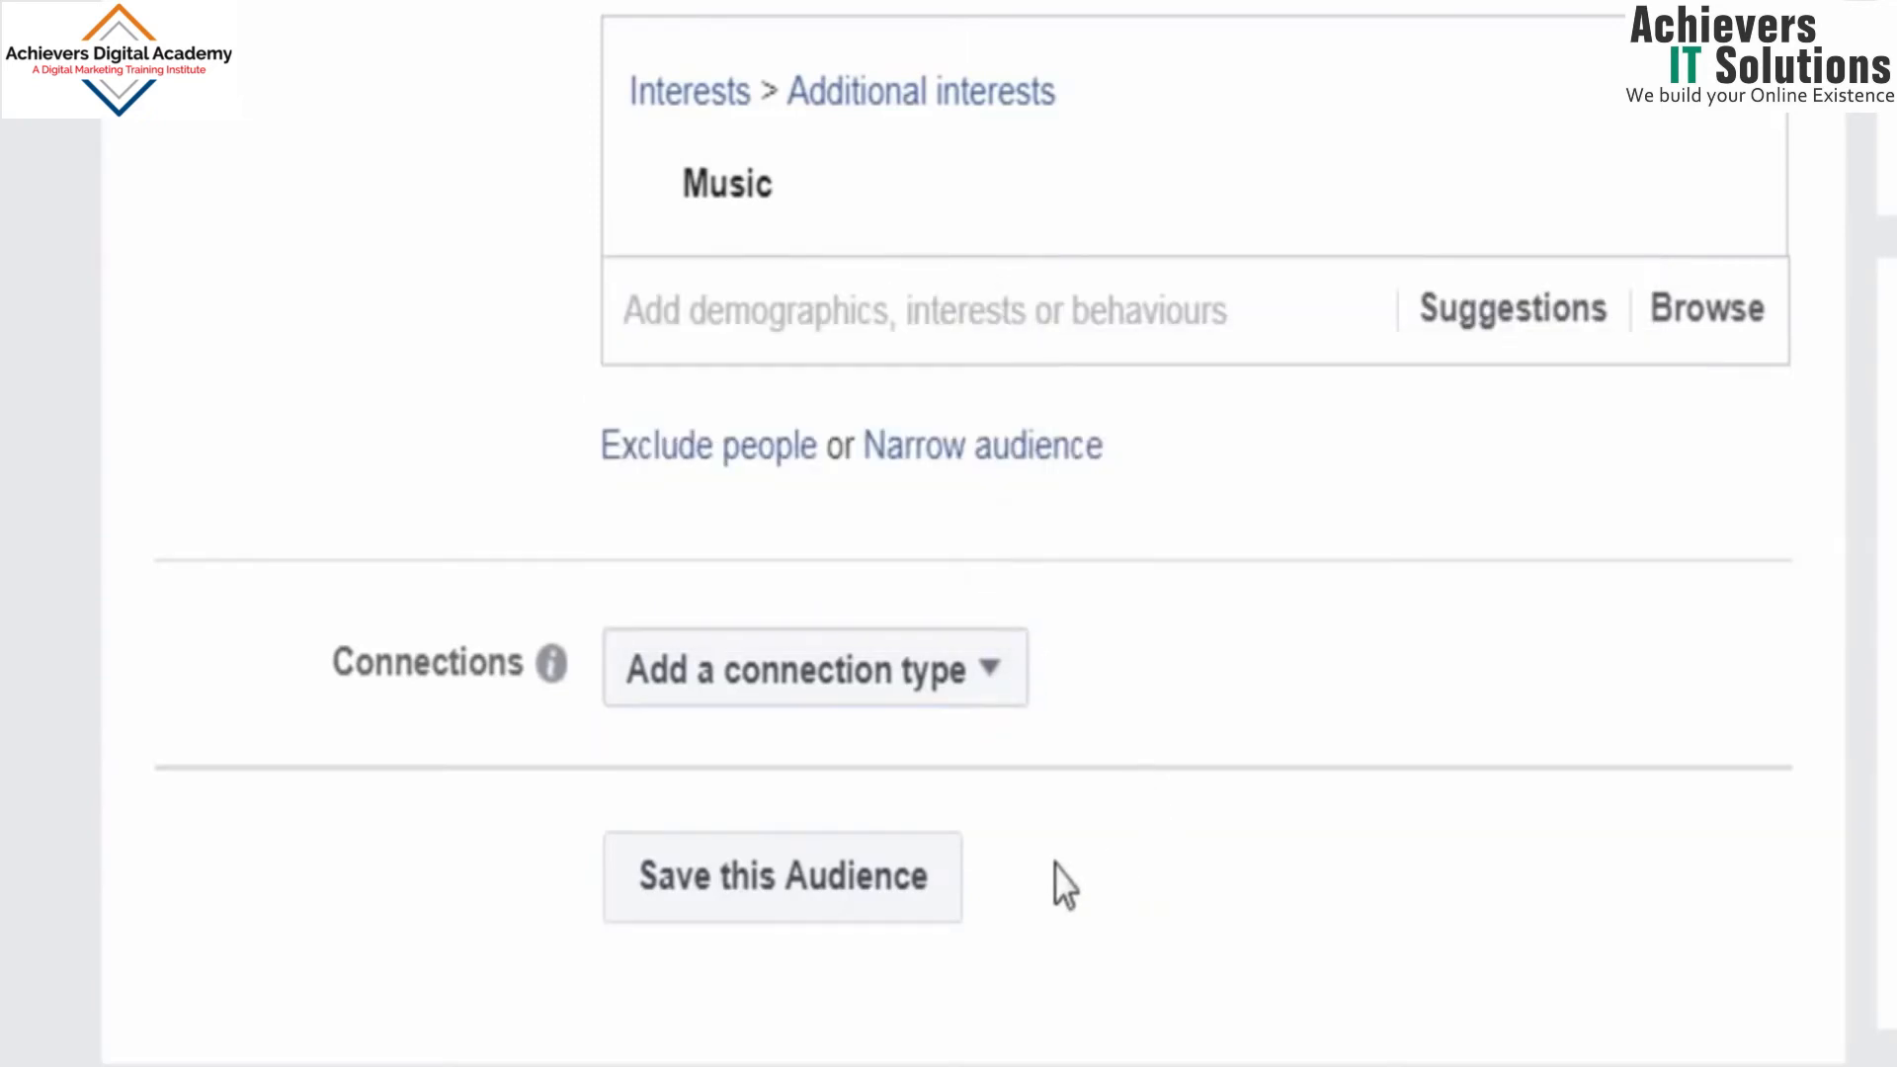
# Step: Start saving this audience and replace its suggested name with Audience A
pyautogui.click(885, 895)
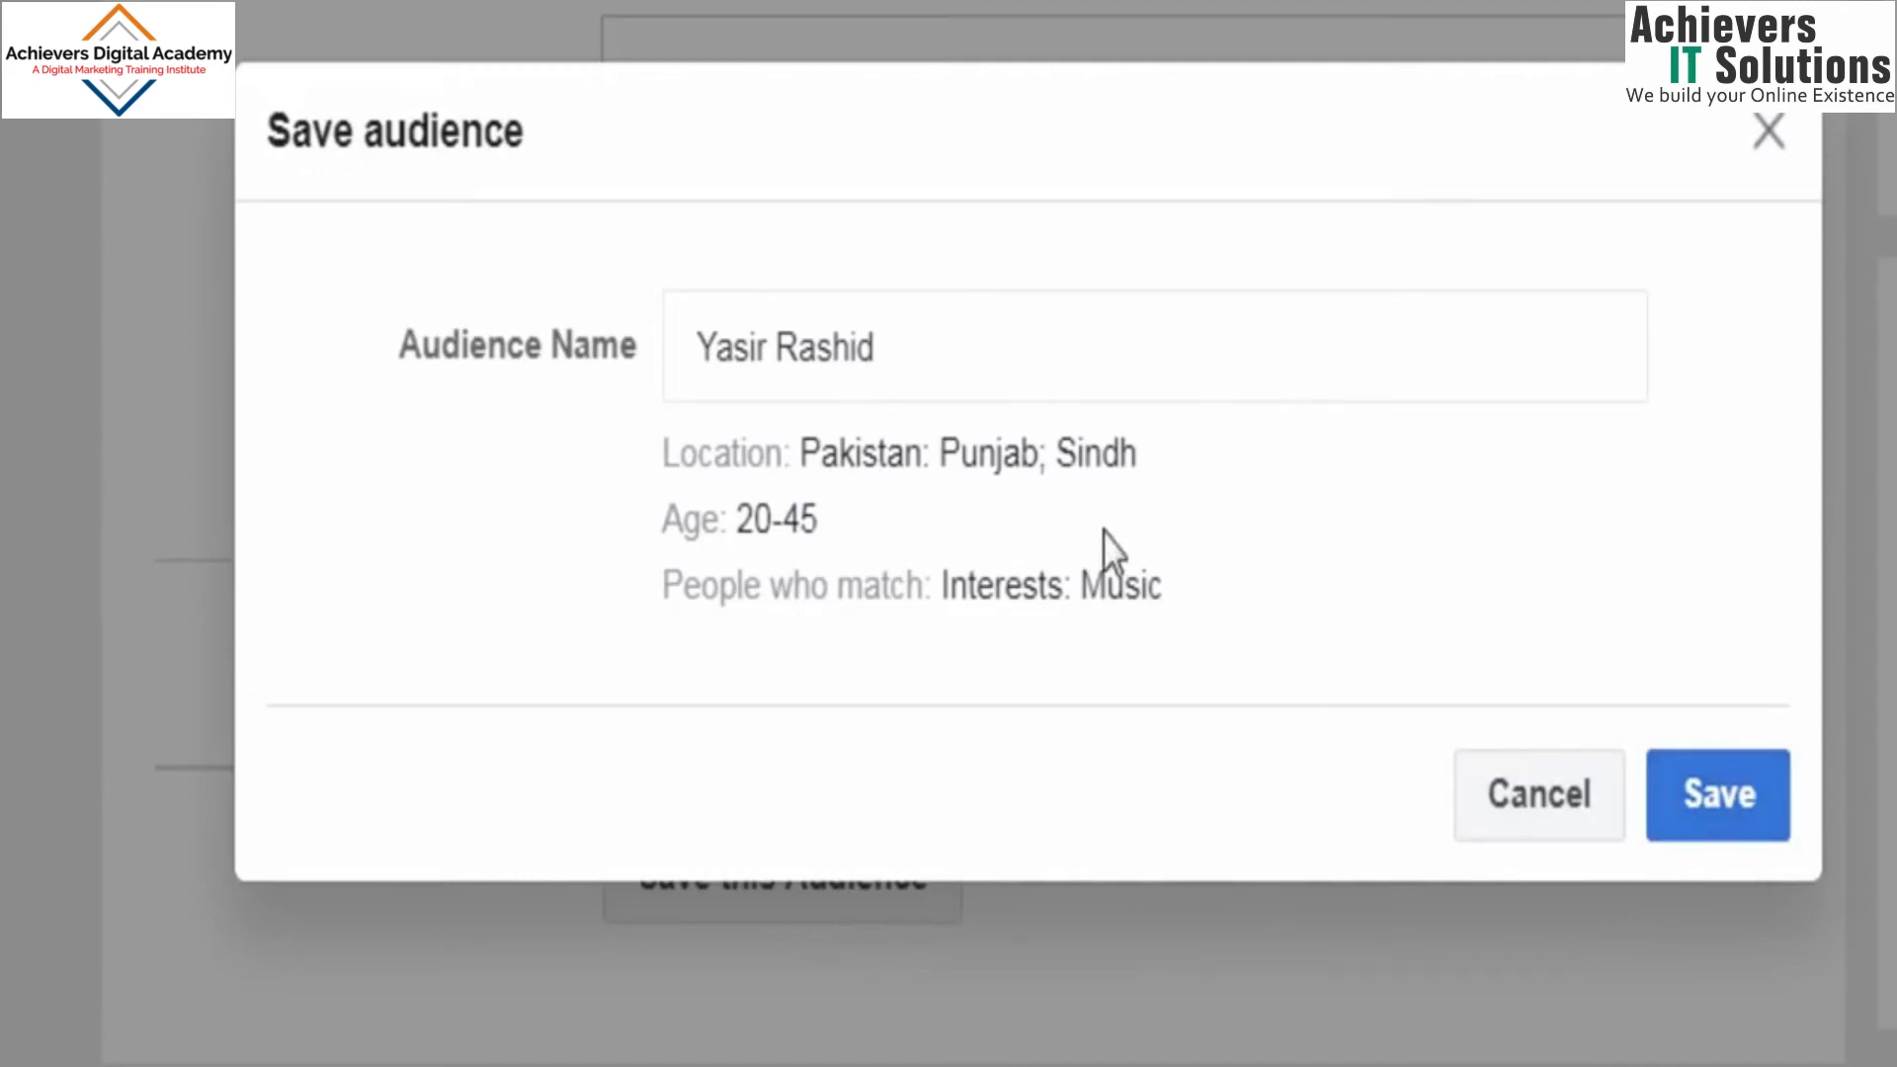
pyautogui.moveTo(906, 373); pyautogui.dragTo(643, 380)
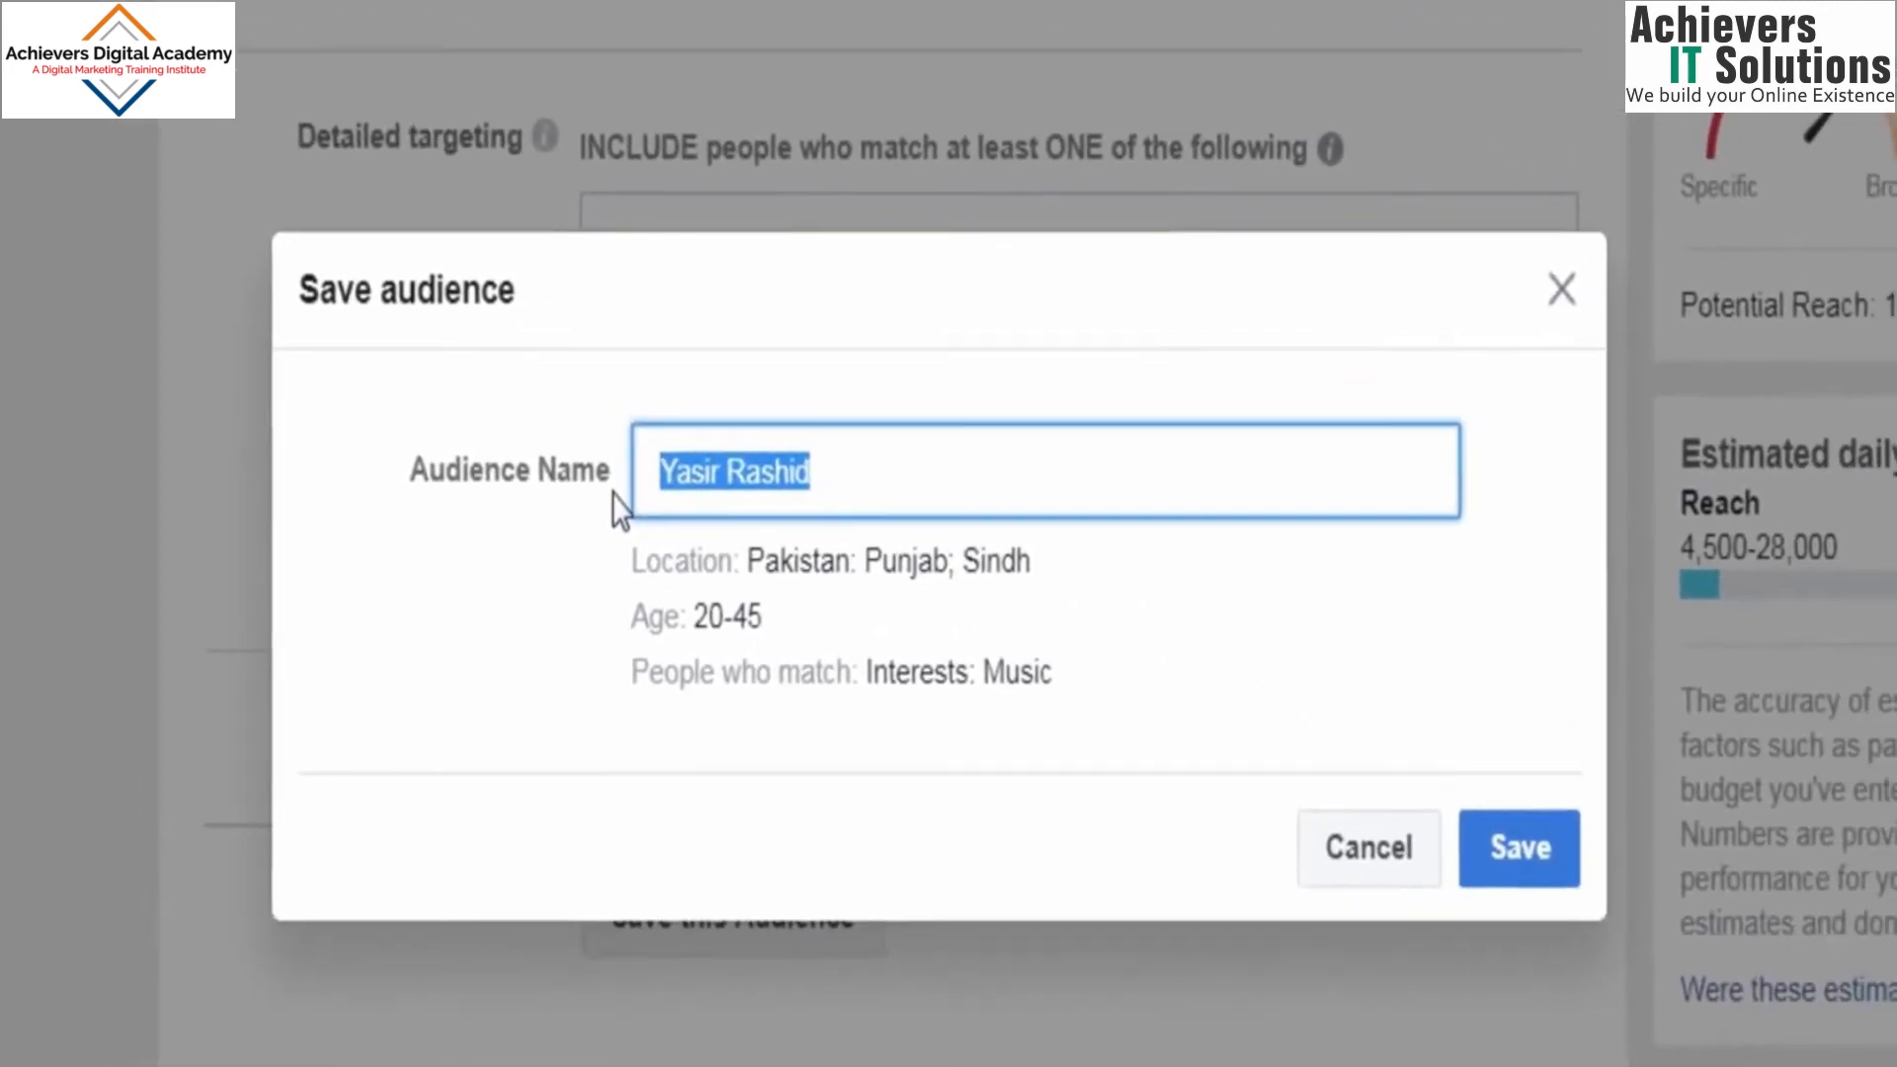
pyautogui.write('A')
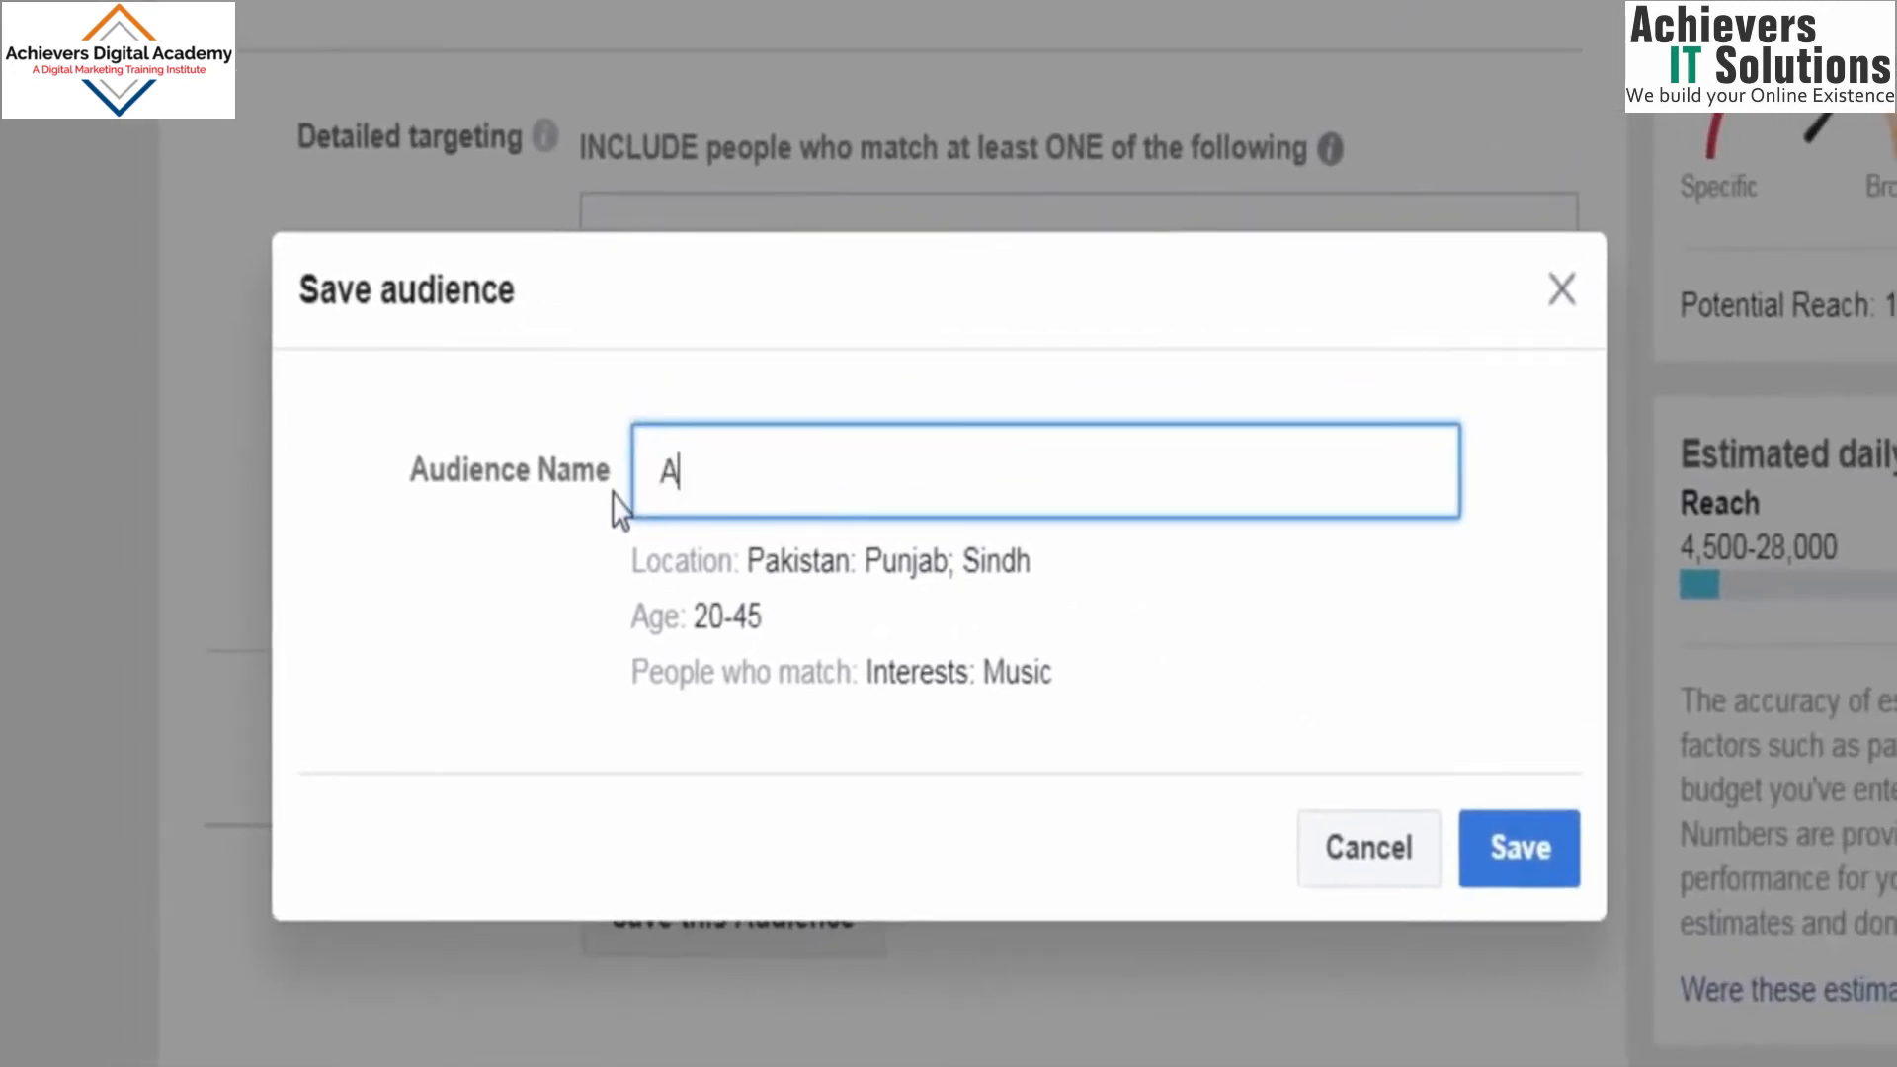
pyautogui.write('udience A')
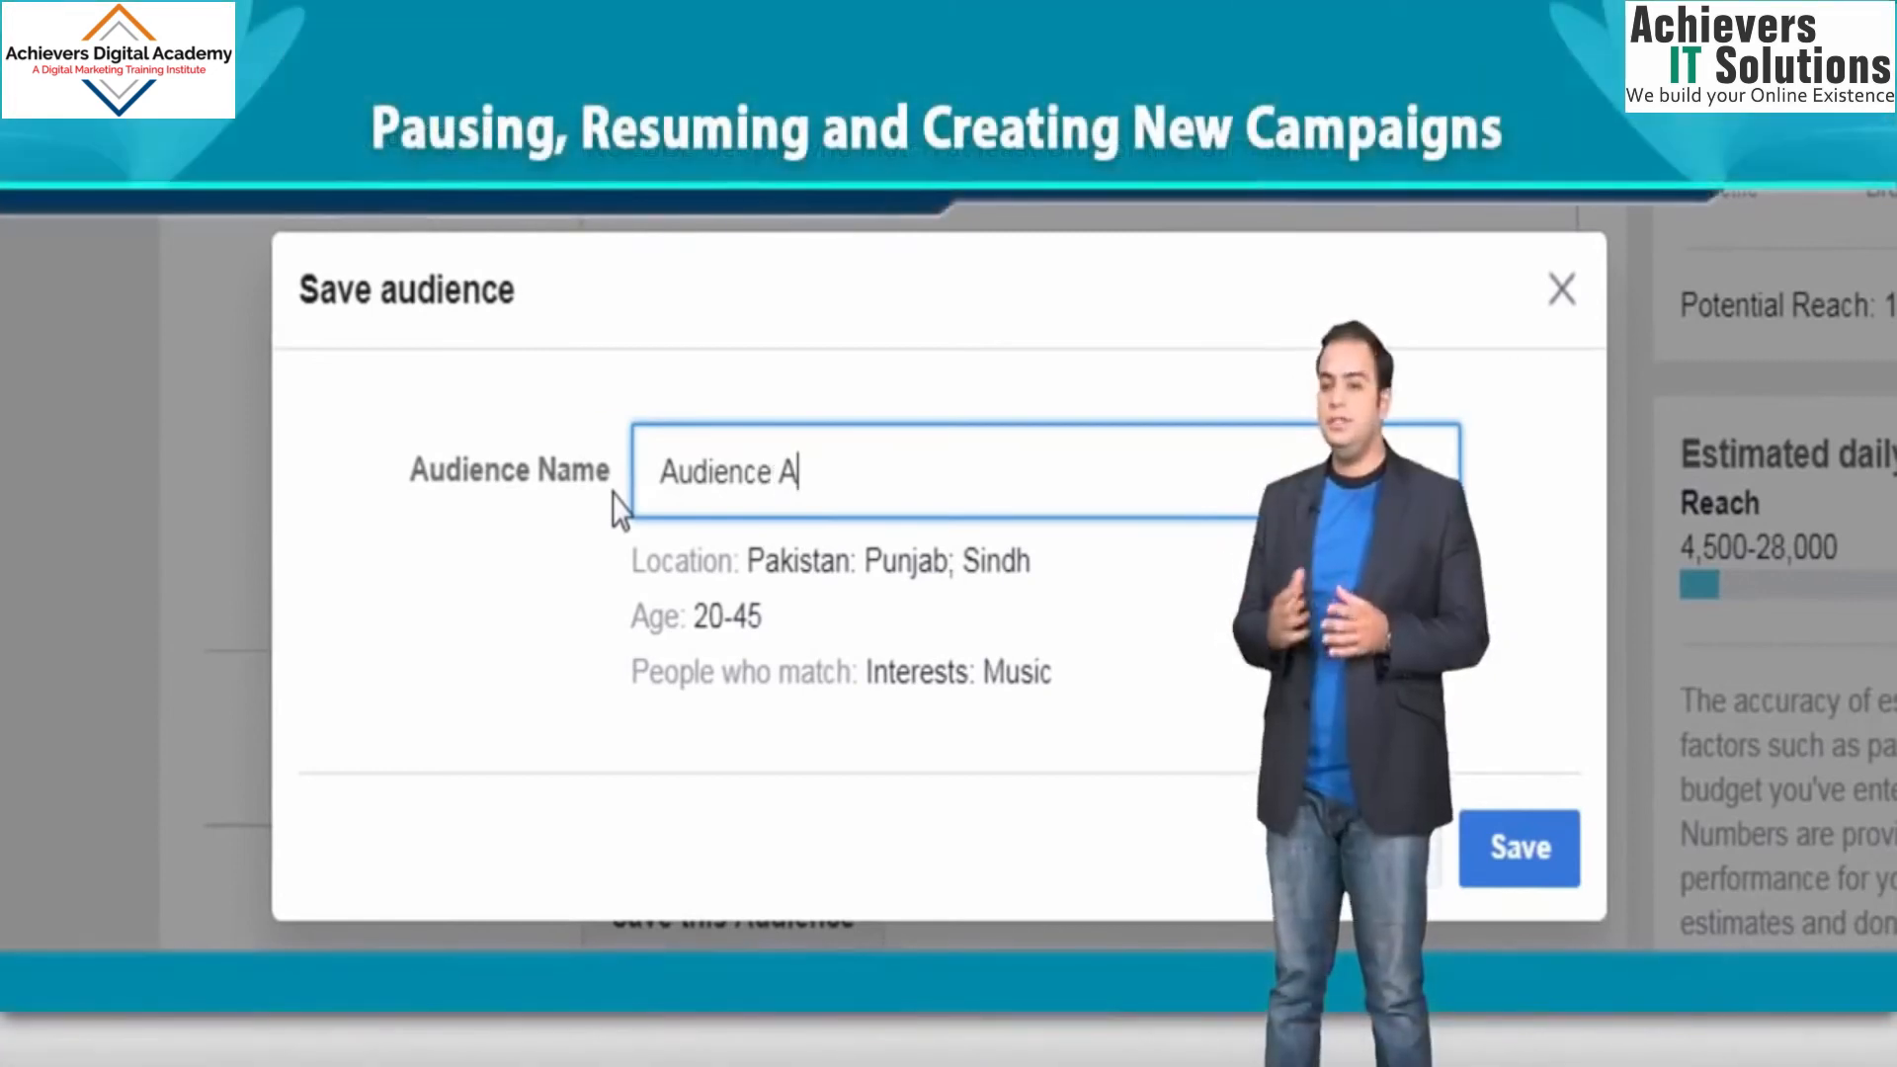